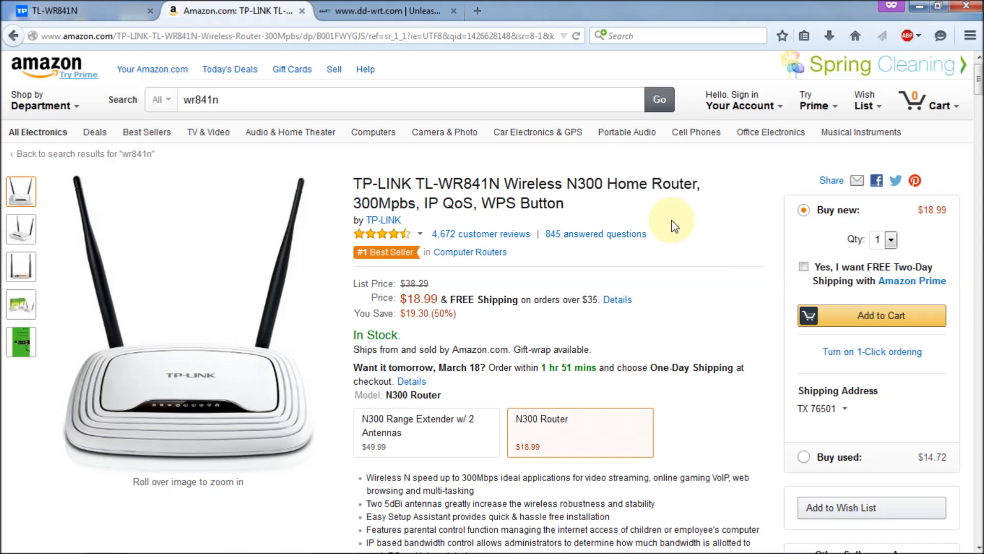
Review the TL-WR841N's Bandwidth Control settings and rule list, then go to the dd-wrt.com tab
click(87, 10)
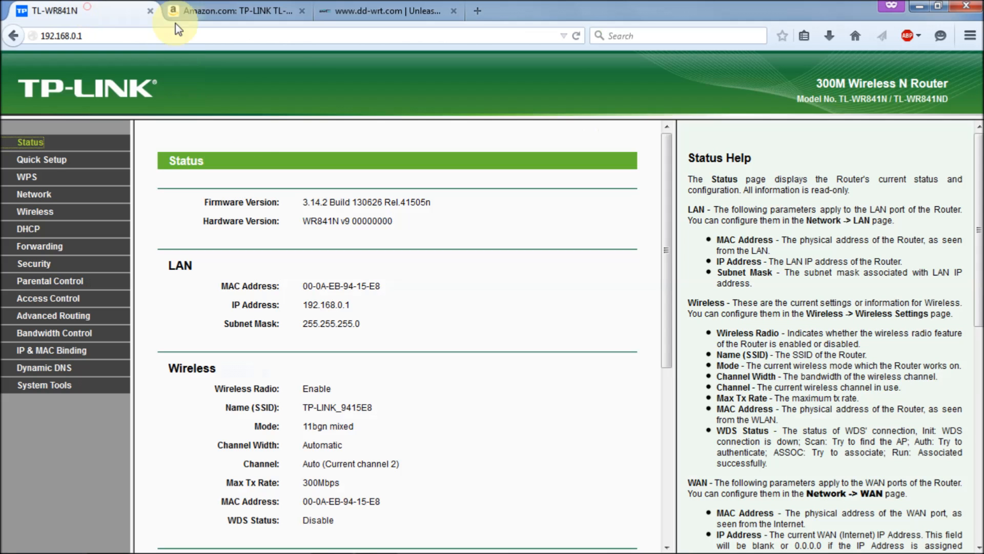
click(72, 334)
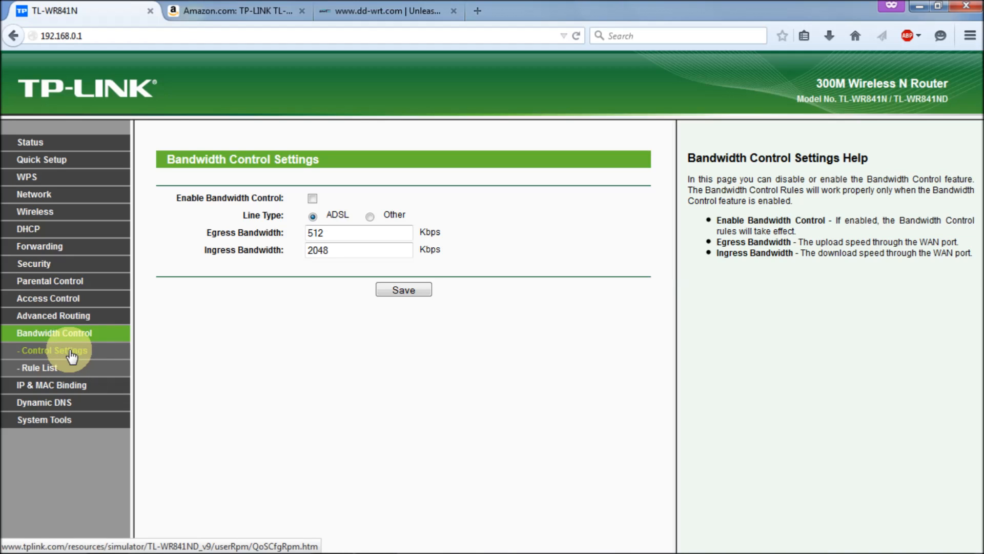
click(53, 368)
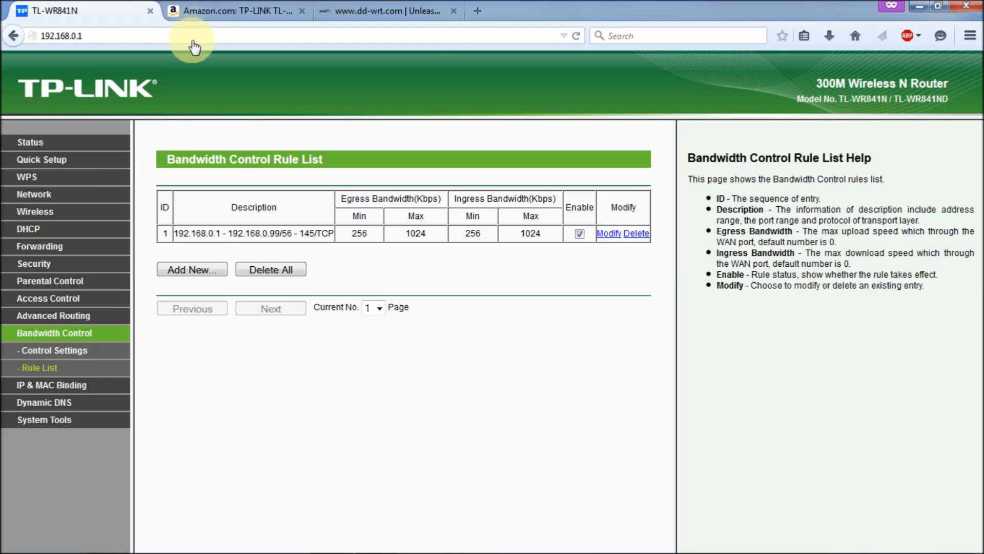
click(233, 10)
click(374, 10)
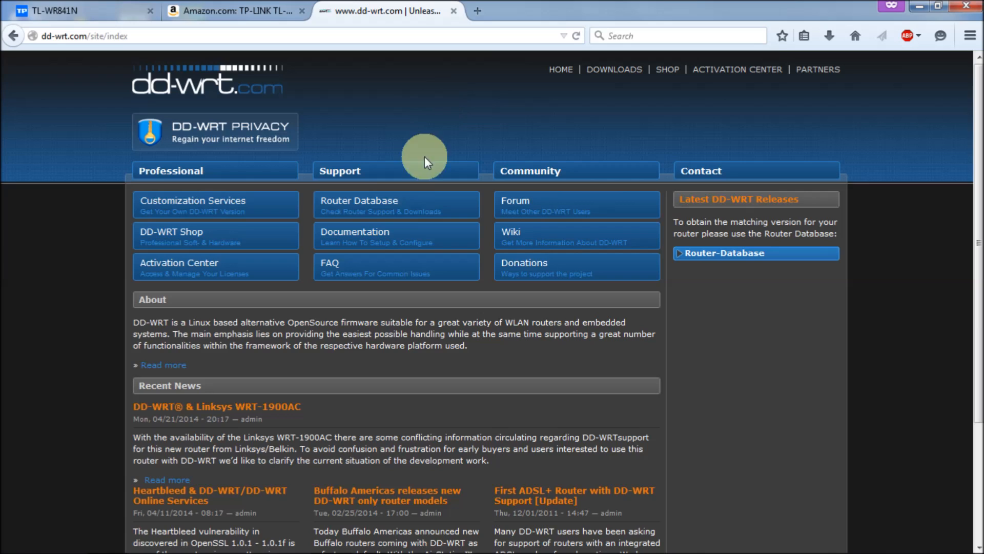
Search the DD-WRT Router Database for wr841n
click(393, 203)
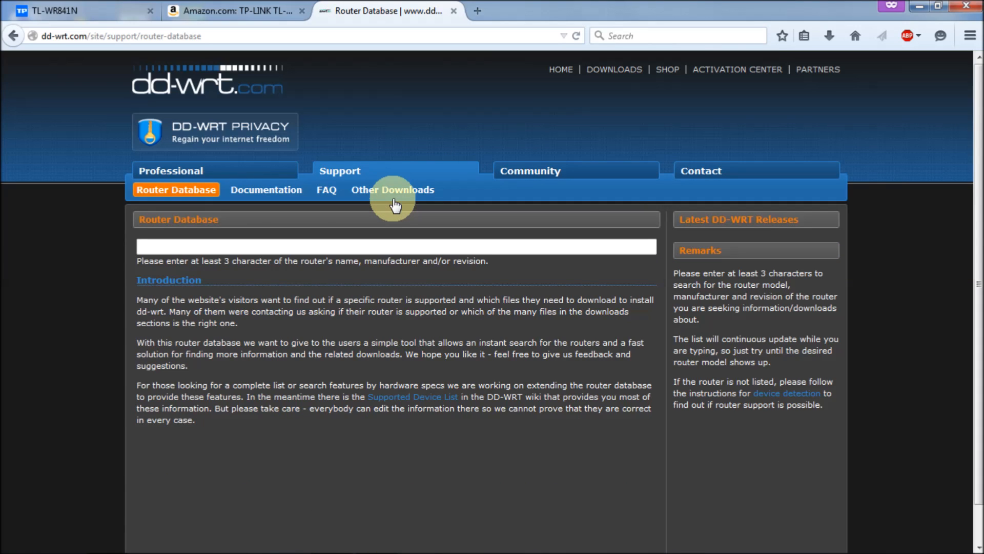
click(253, 246)
click(254, 245)
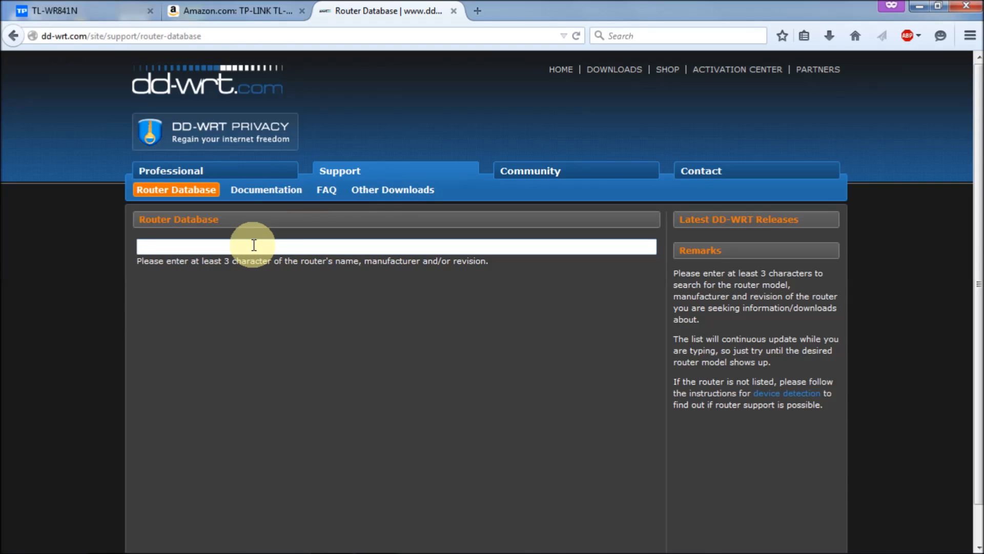
text(wr841n)
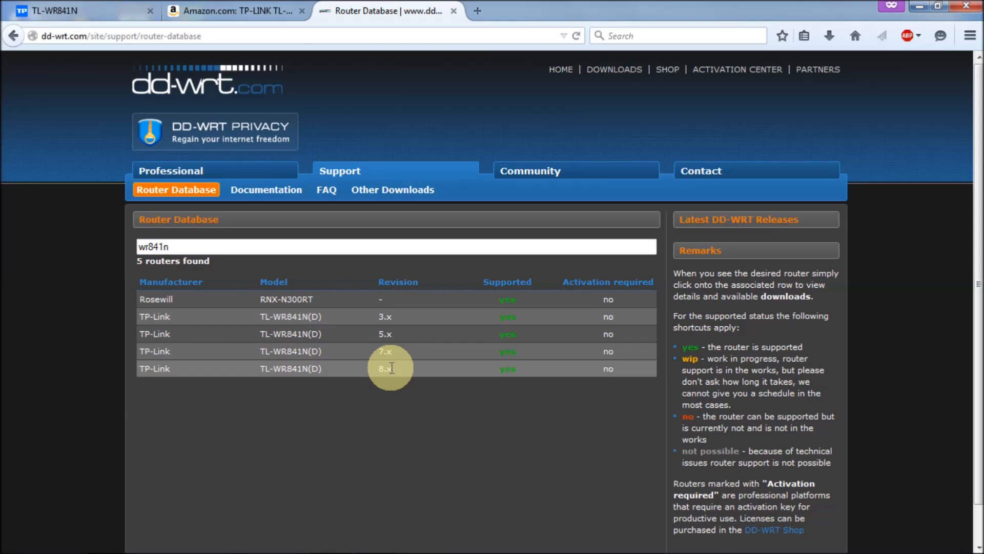
click(311, 317)
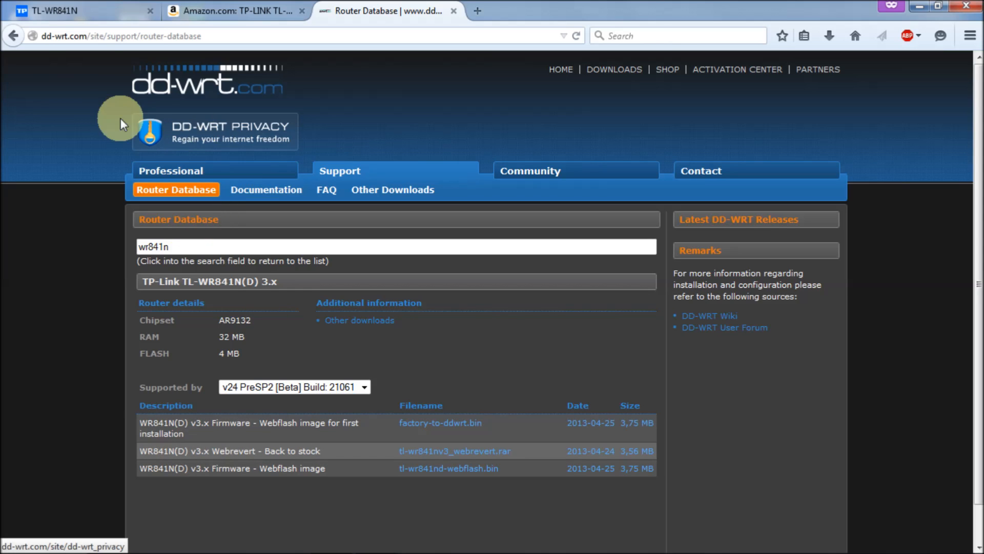
click(271, 247)
key(BackSpace)
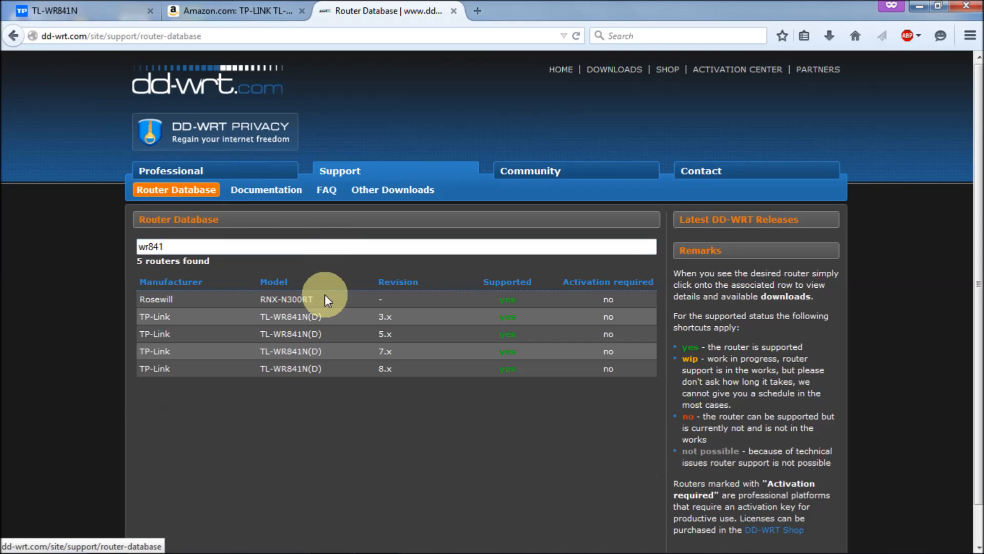
click(303, 368)
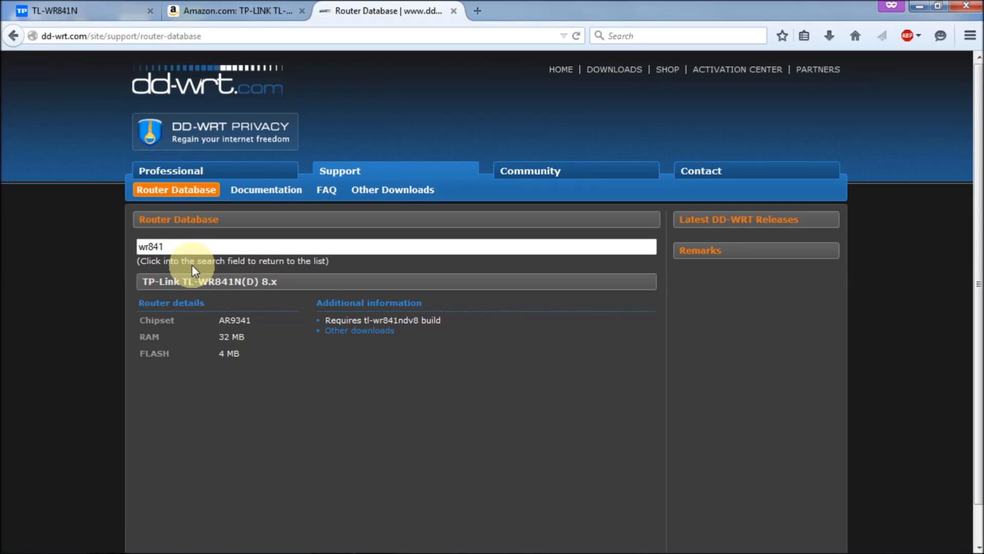
click(193, 247)
text(n)
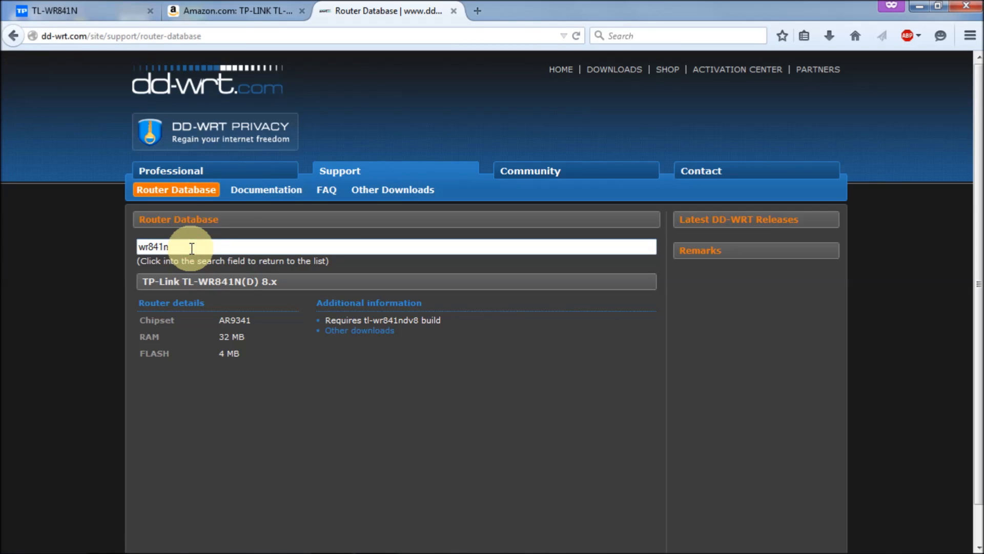
click(191, 248)
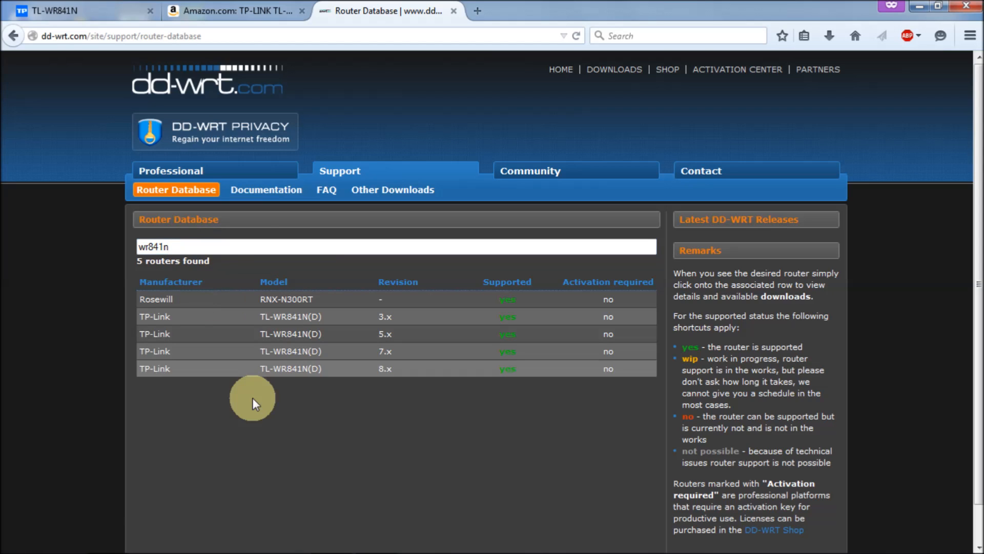
click(287, 332)
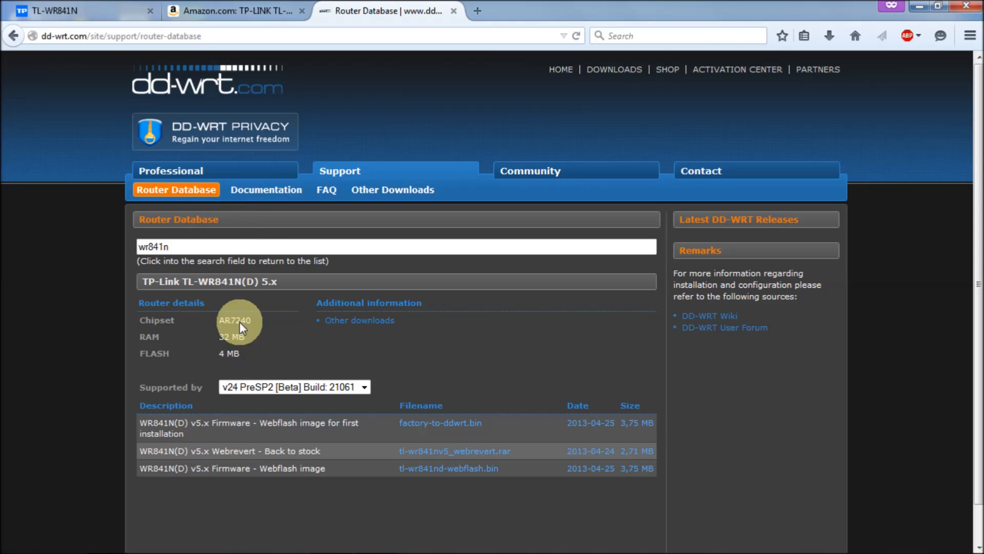
click(200, 247)
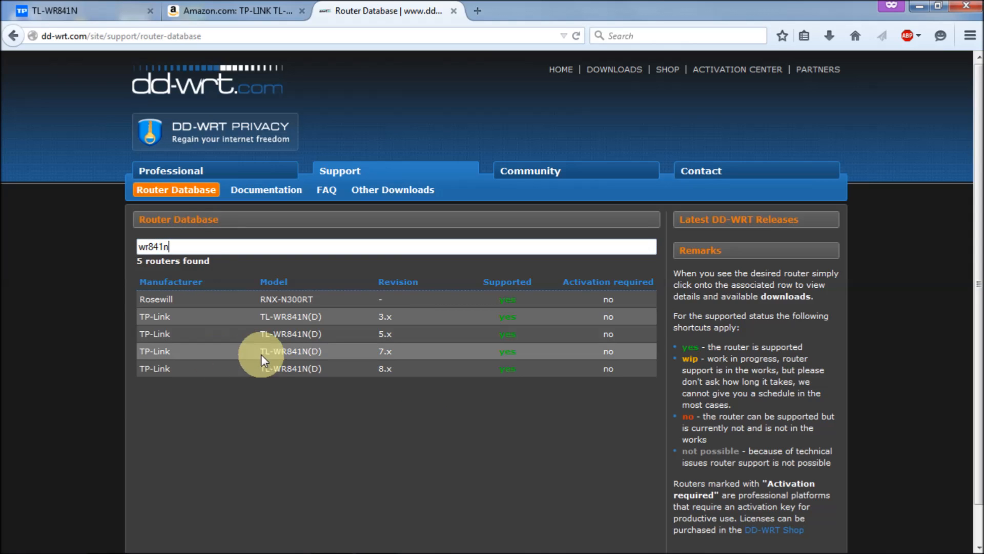
Open the TP-Link TL-WR841N(D) 7.x entry showing chipset AR7241 and build 21061 downloads
click(279, 352)
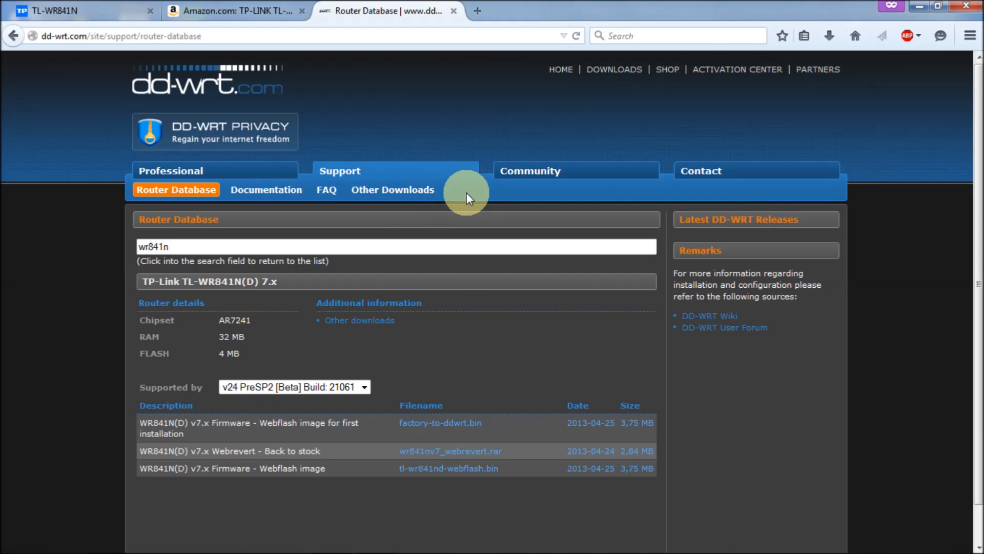
Browse Other Downloads to the betas › 2015 › 03-01-2015-r26405 build folder
click(408, 194)
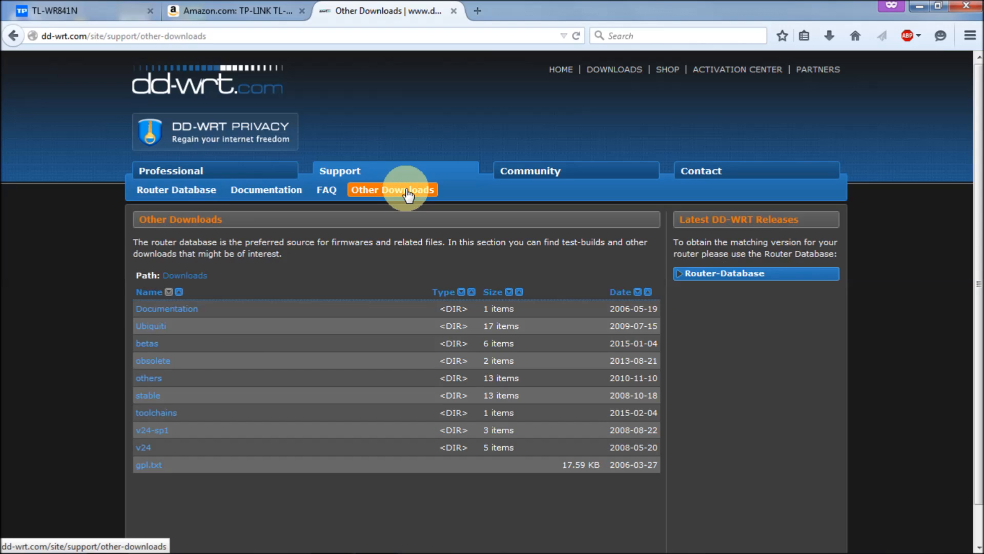
click(147, 344)
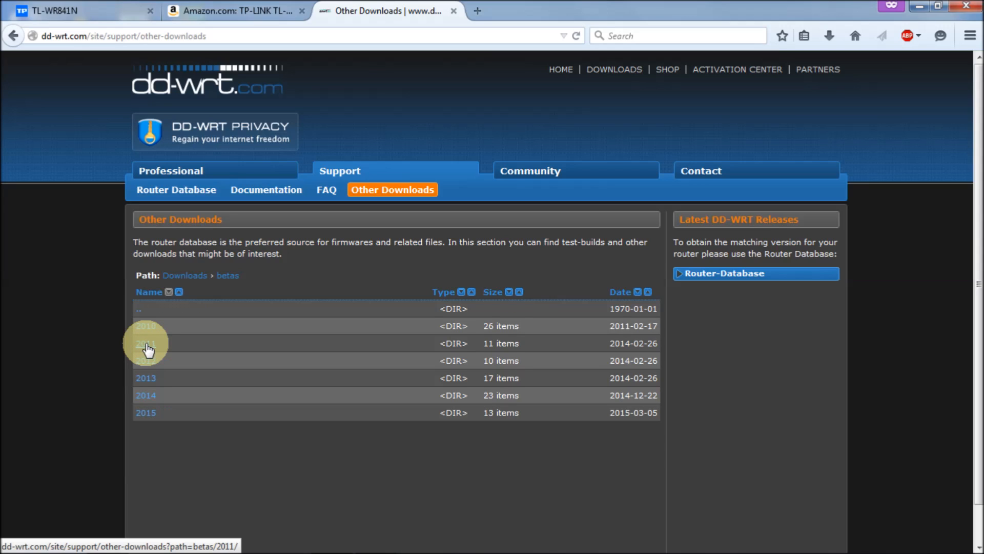
click(147, 413)
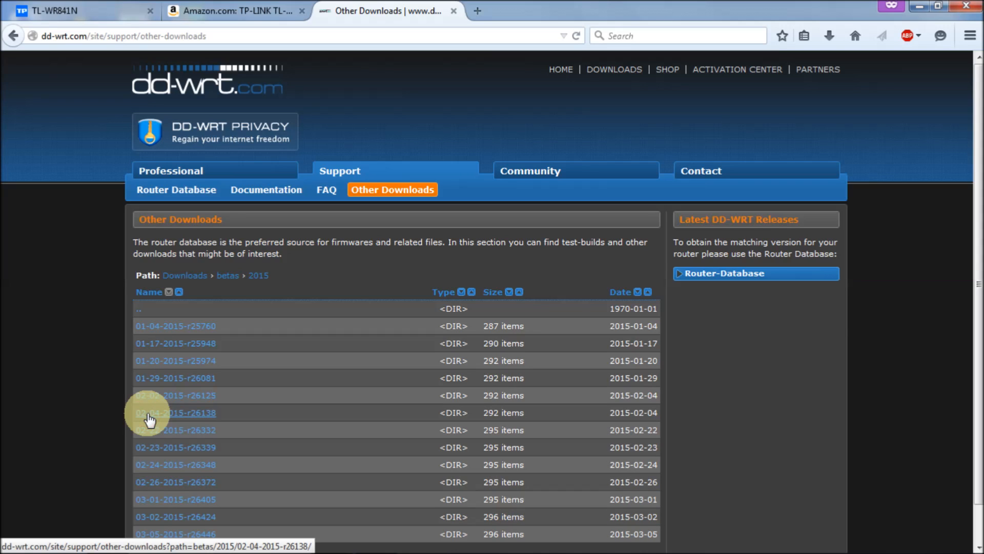
drag(980, 232, 980, 394)
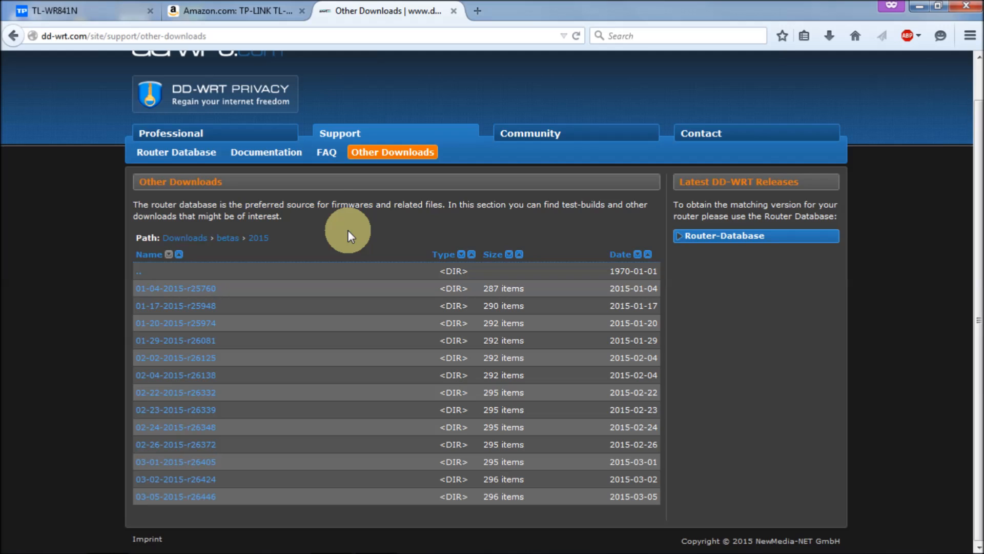
click(208, 467)
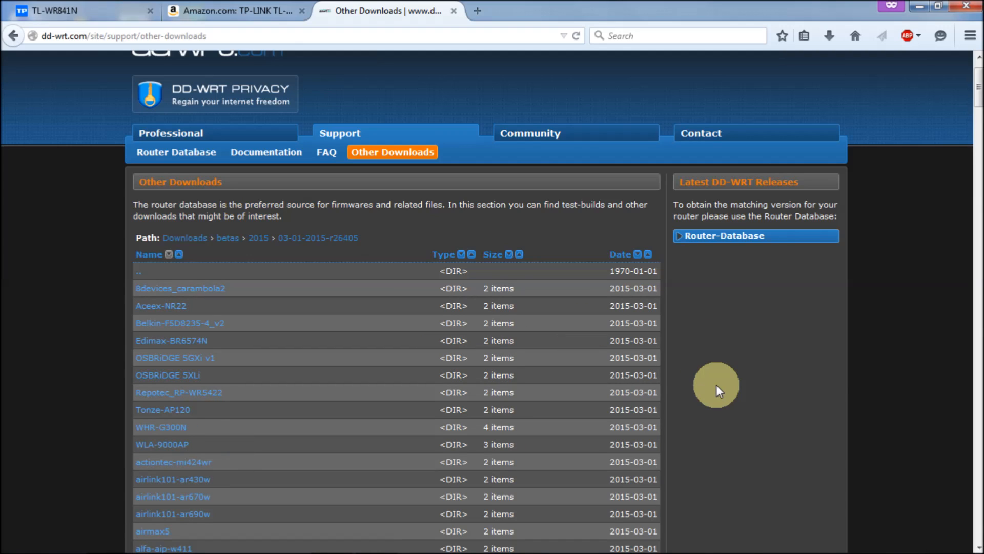
Find wr841n on the page and open the tplink_tl-wr841ndv9 folder
key(ctrl+f)
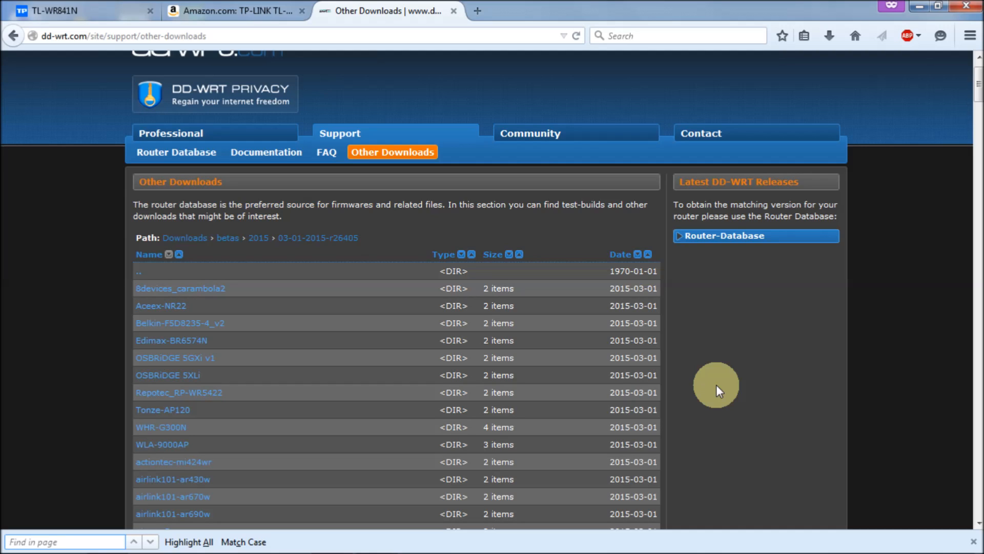
text(wr8)
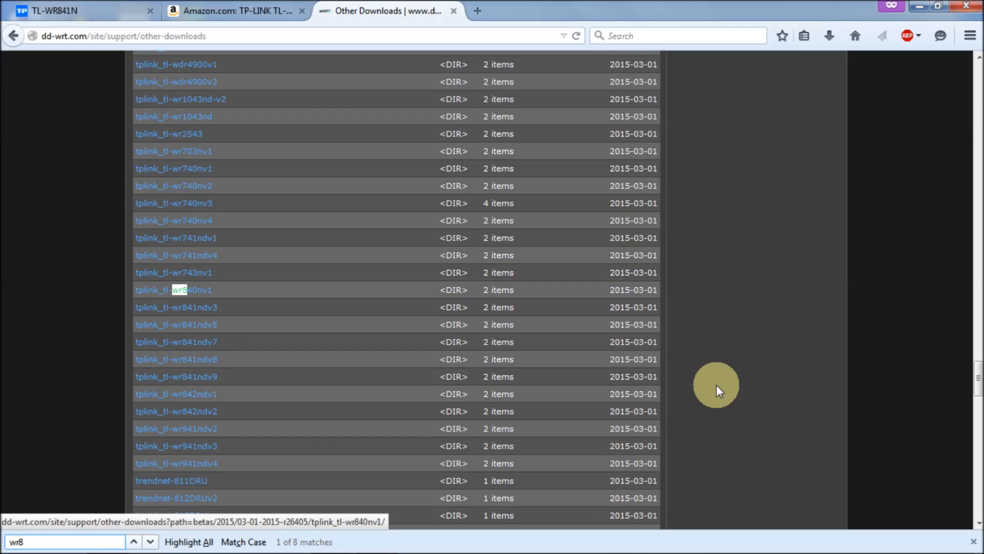
text(41n)
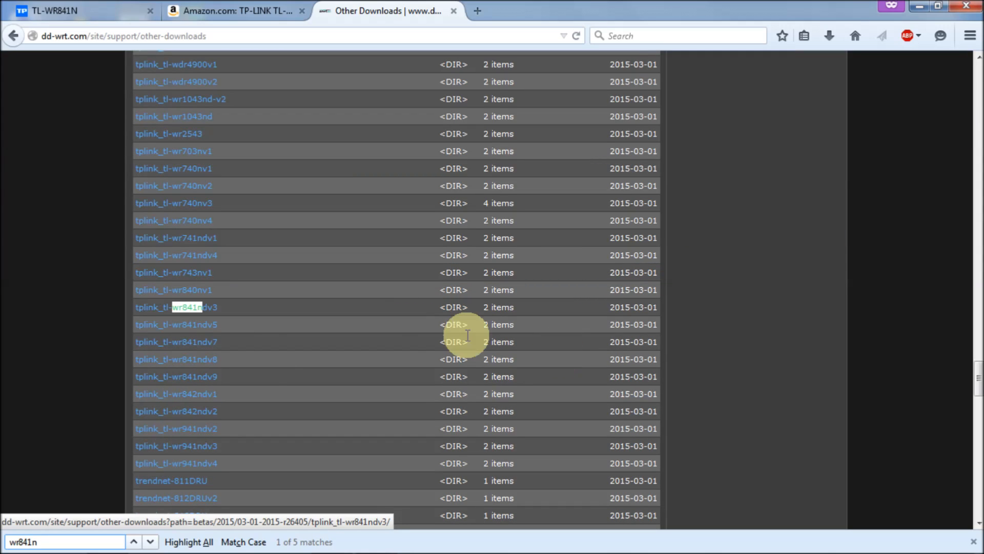
click(200, 377)
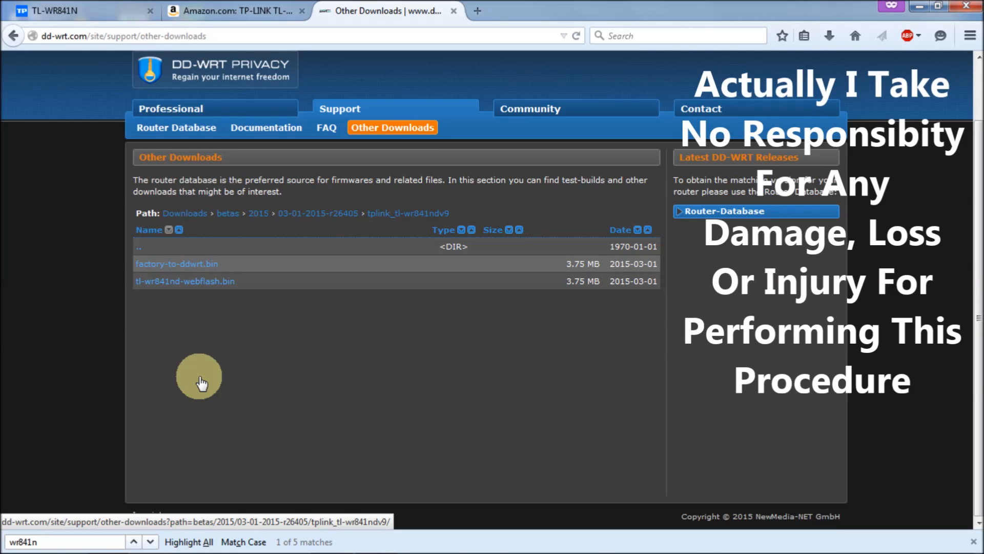
Start saving factory-to-ddwrt.bin and look through the existing WR841N and WR841n V8 Firmware folders
click(198, 270)
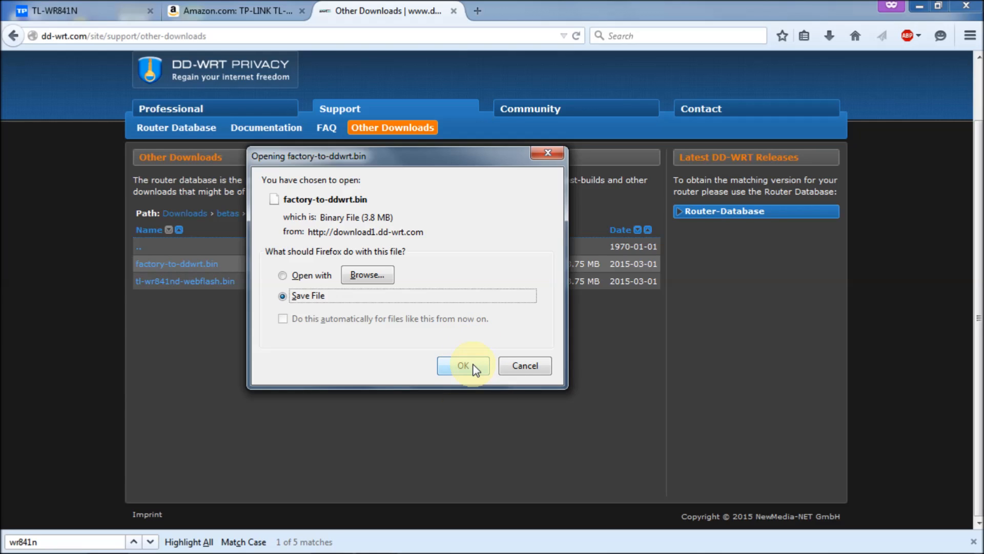
click(463, 365)
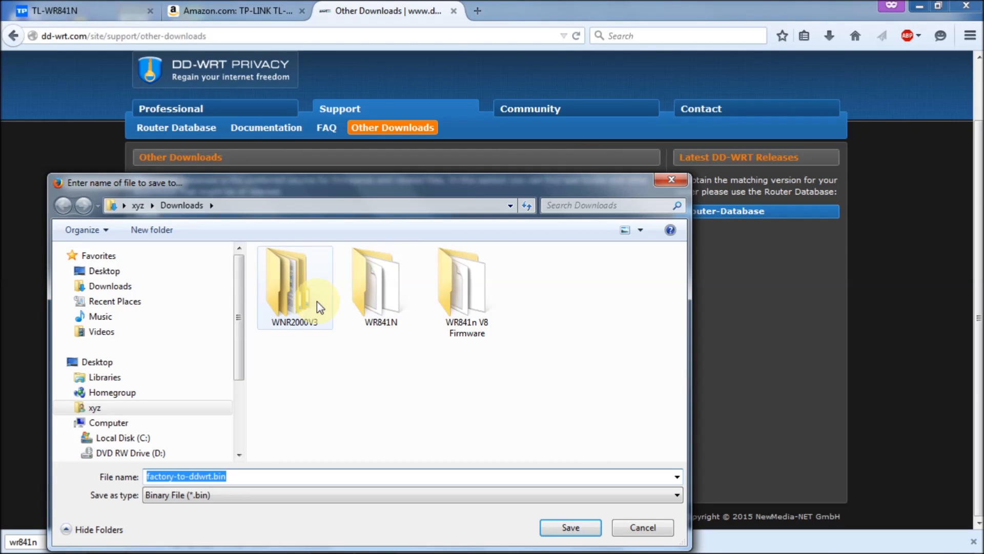
click(384, 287)
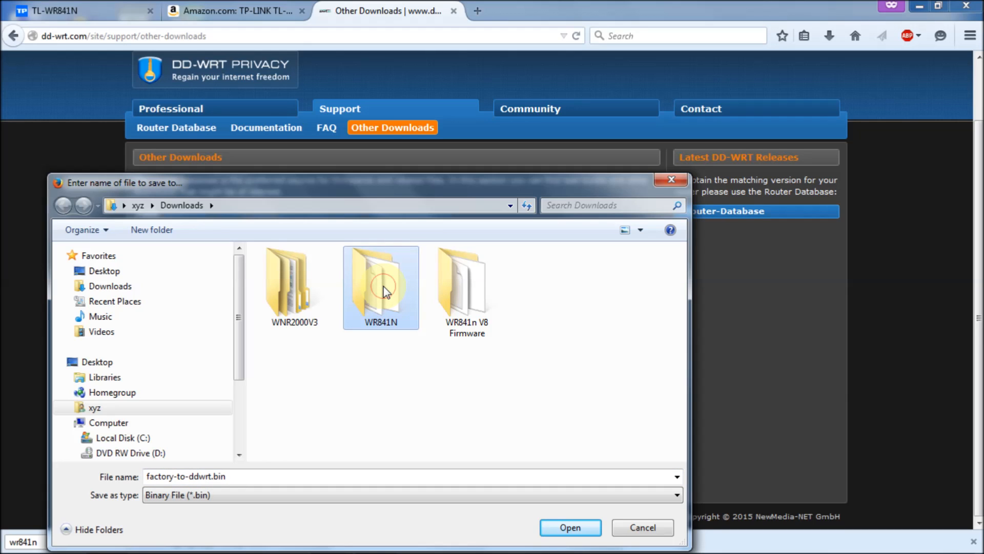
double_click(384, 288)
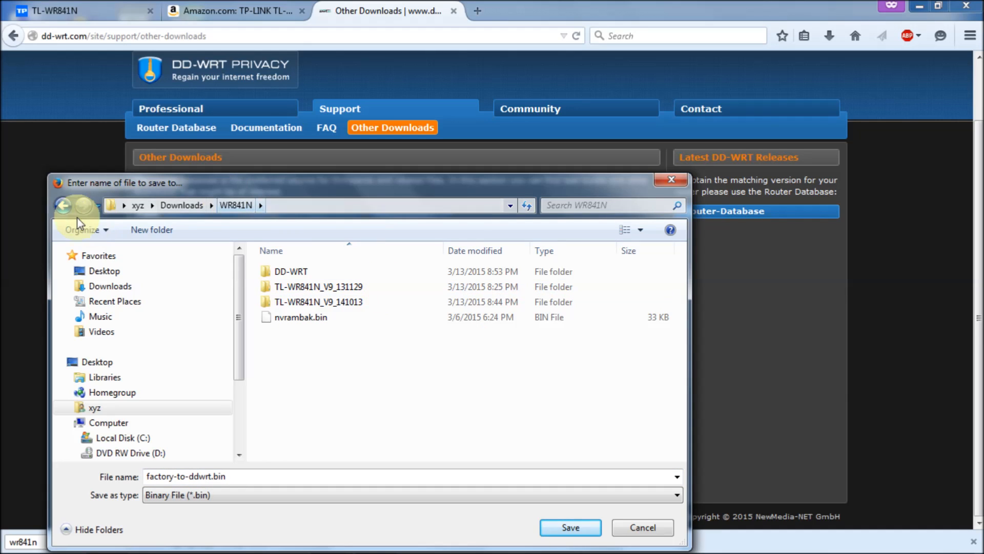
click(62, 205)
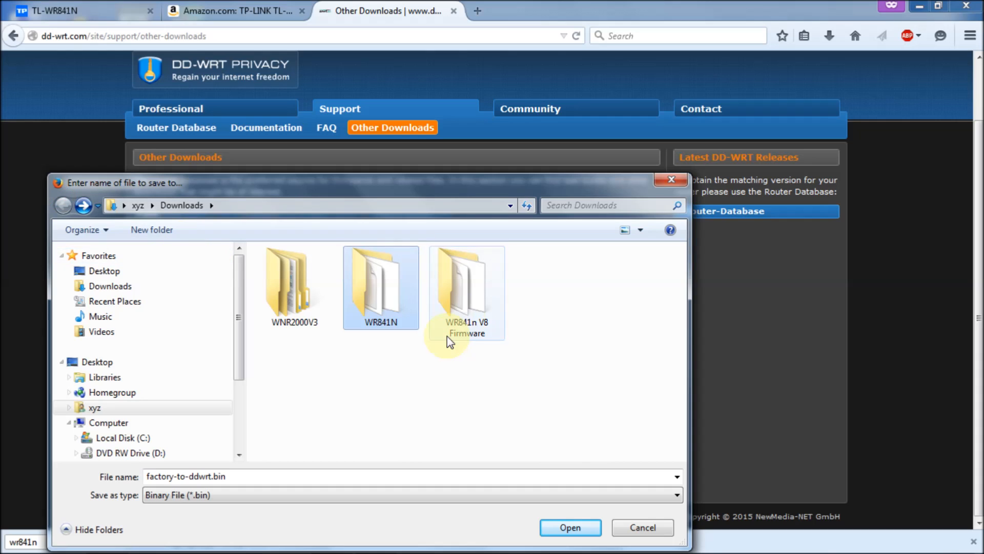
double_click(470, 306)
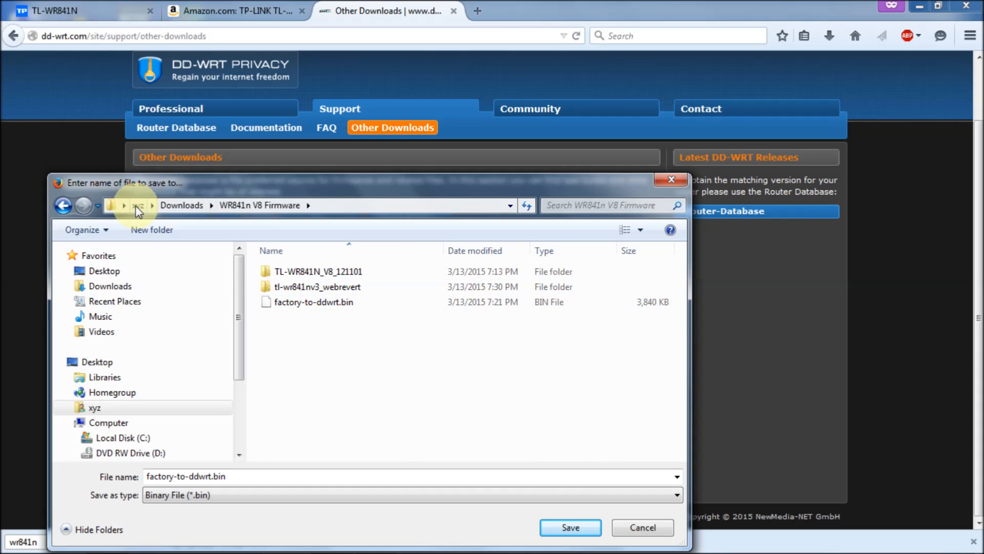
click(61, 205)
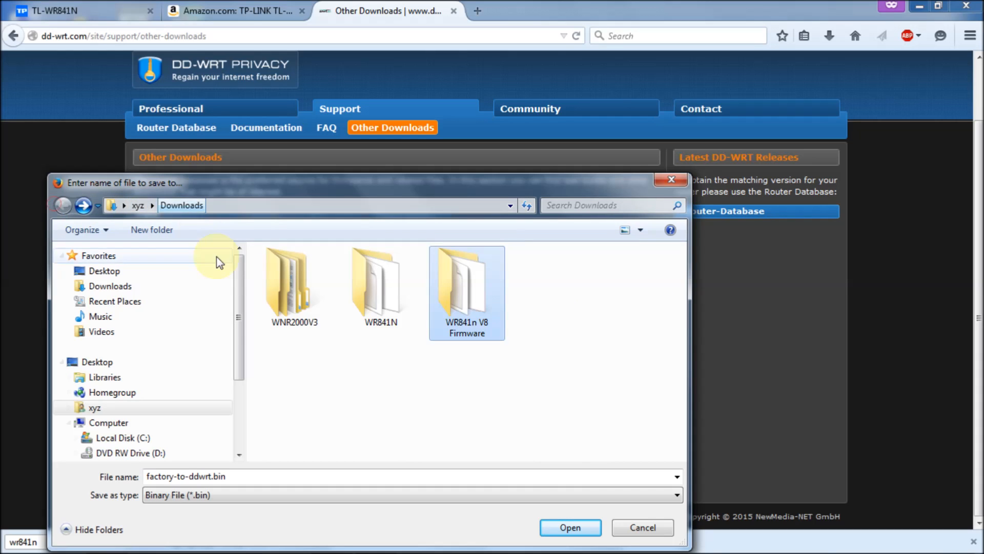
Create a new 841N folder in Downloads and save factory-to-ddwrt.bin into it
right_click(481, 338)
click(475, 367)
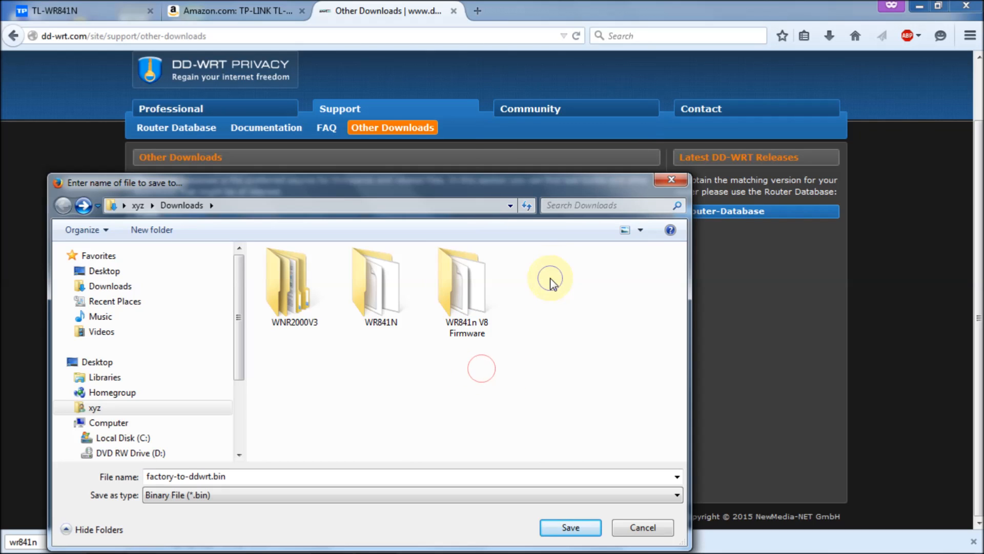
right_click(550, 279)
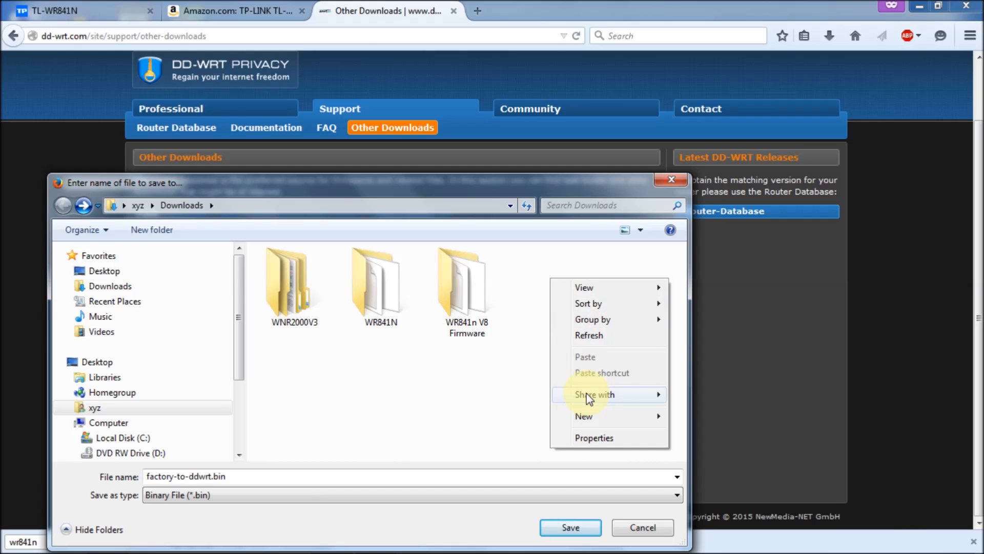
mouse_move(609, 419)
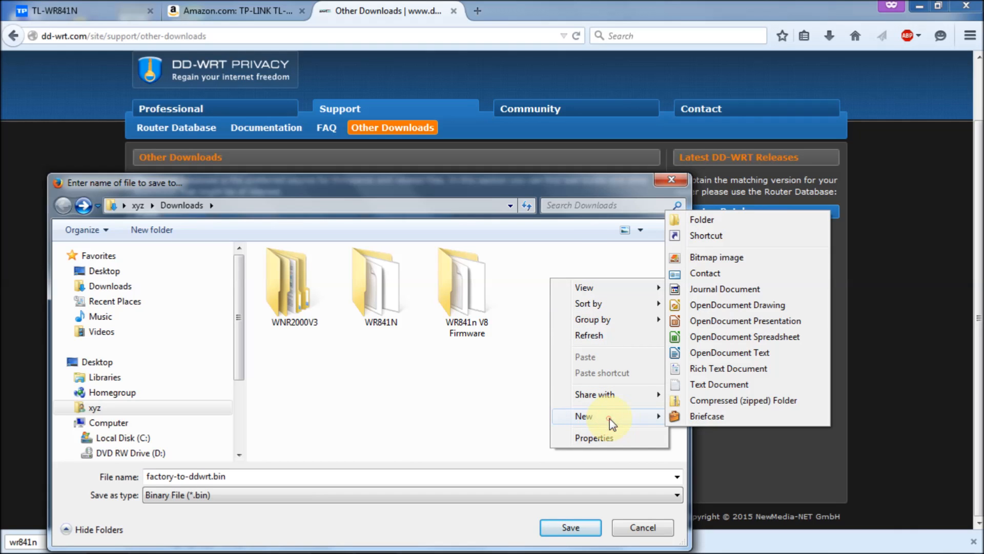
click(706, 222)
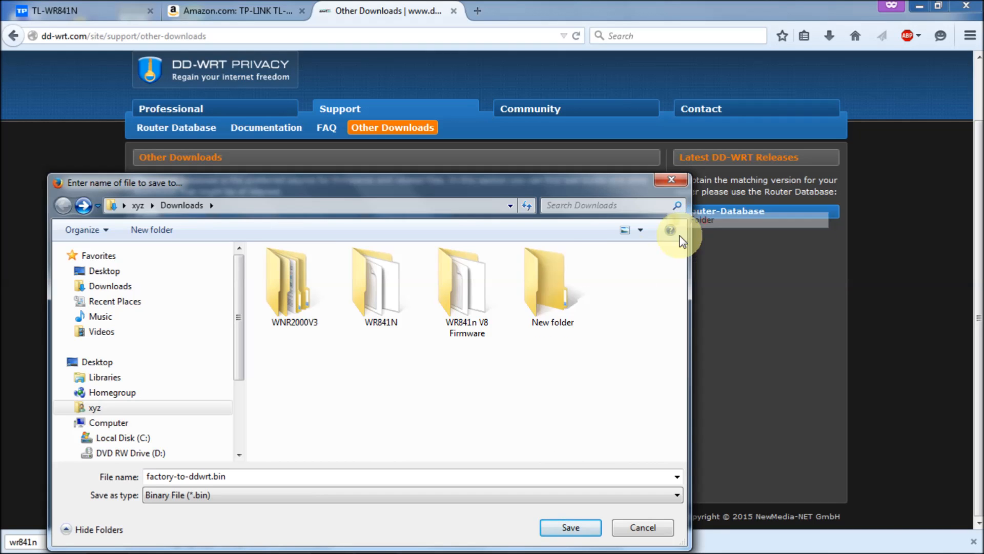
text(841N)
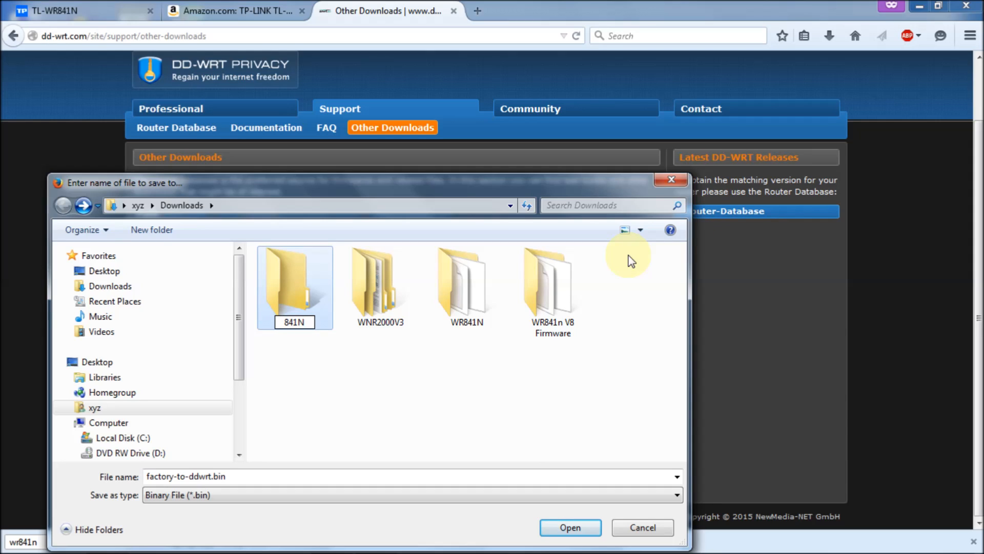
key(Return)
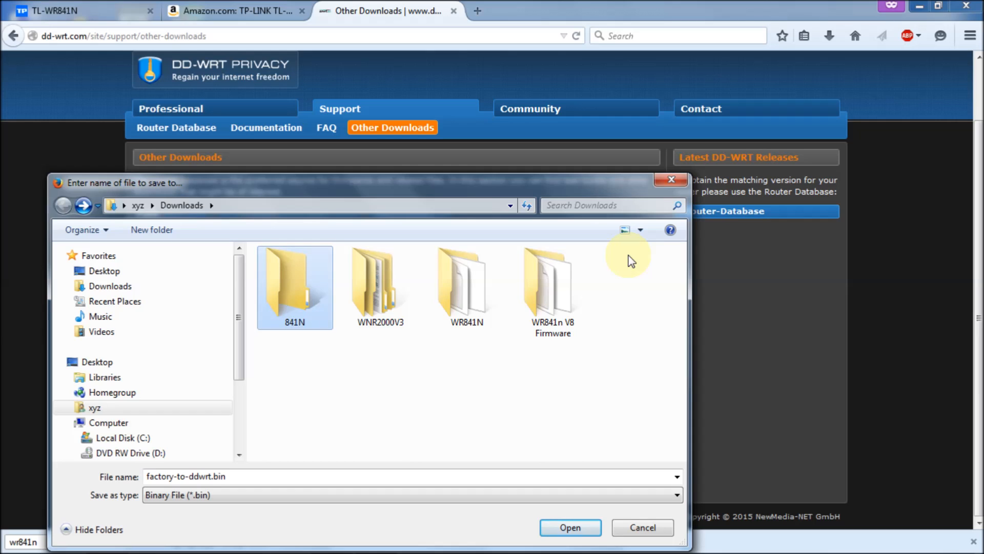
key(Return)
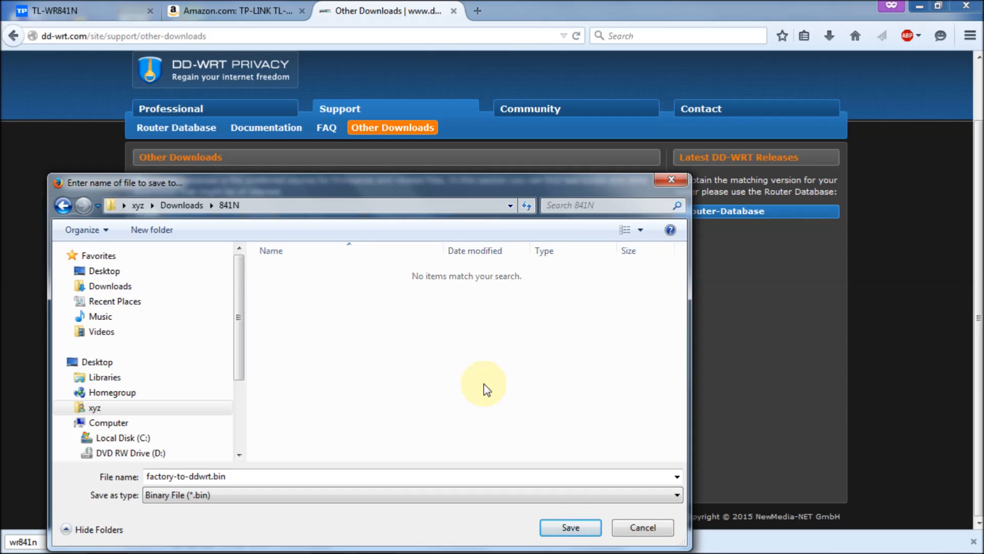
click(562, 527)
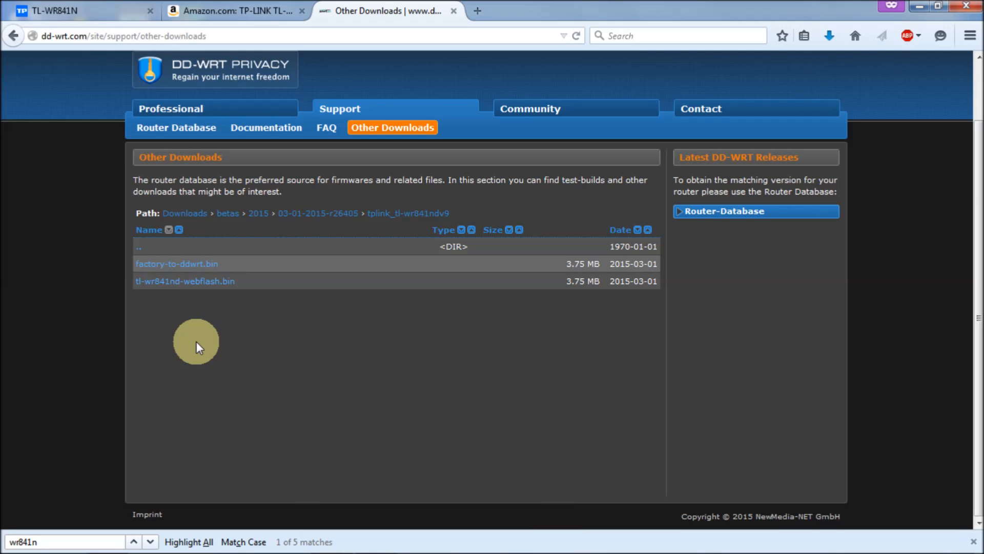
Download tl-wr841nd-webflash.bin into the 841N folder as well
click(175, 281)
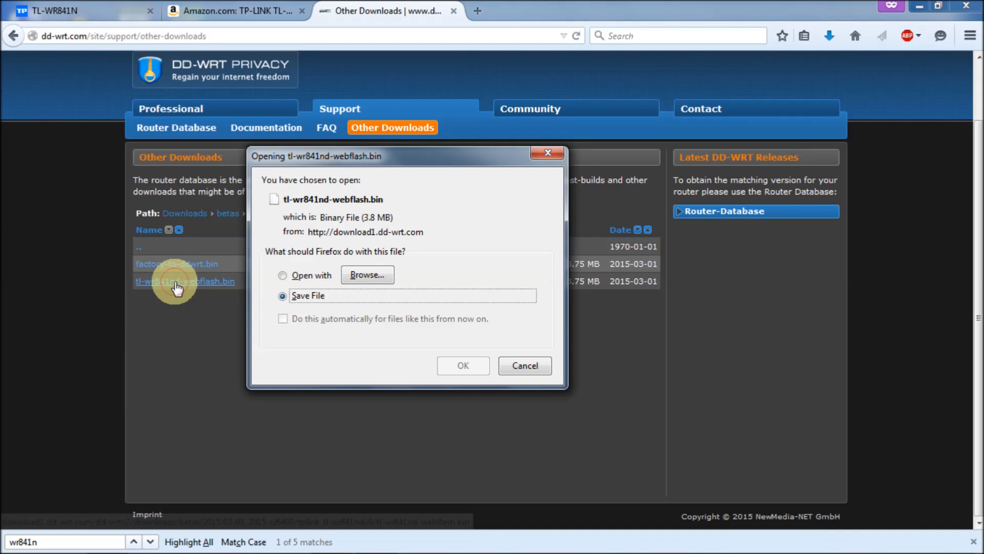
click(468, 367)
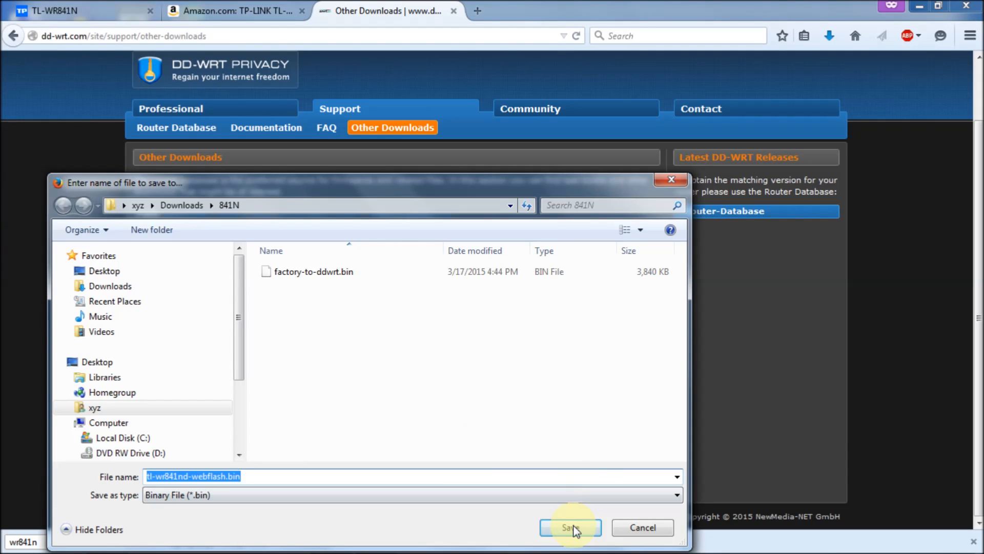
click(572, 528)
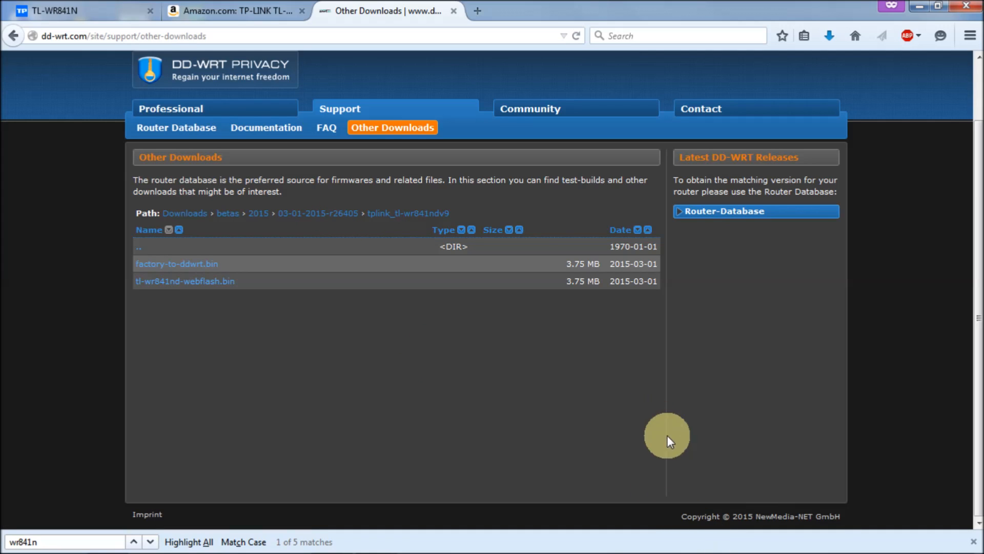
mouse_move(773, 552)
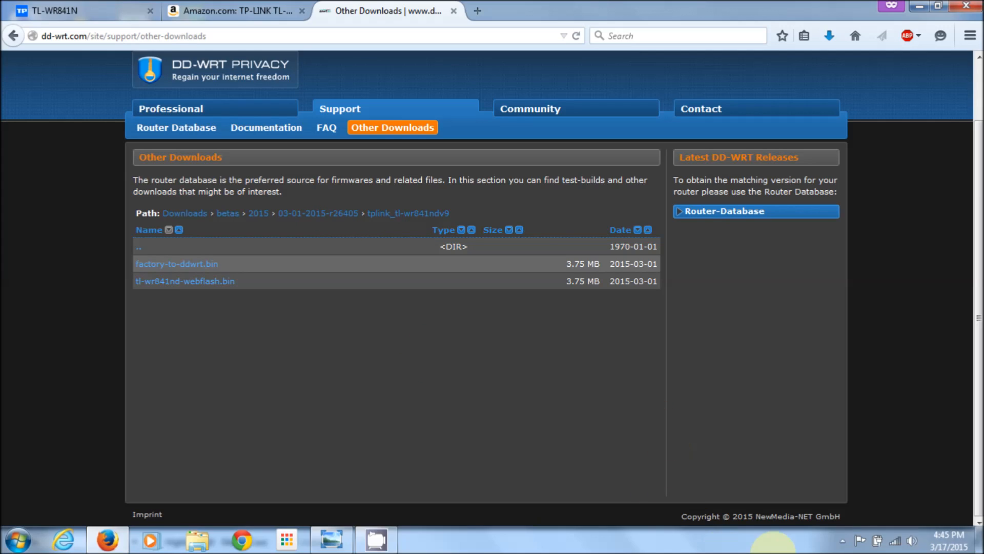
Go to the network adapter list and disable the Wireless Network Connection
right_click(895, 541)
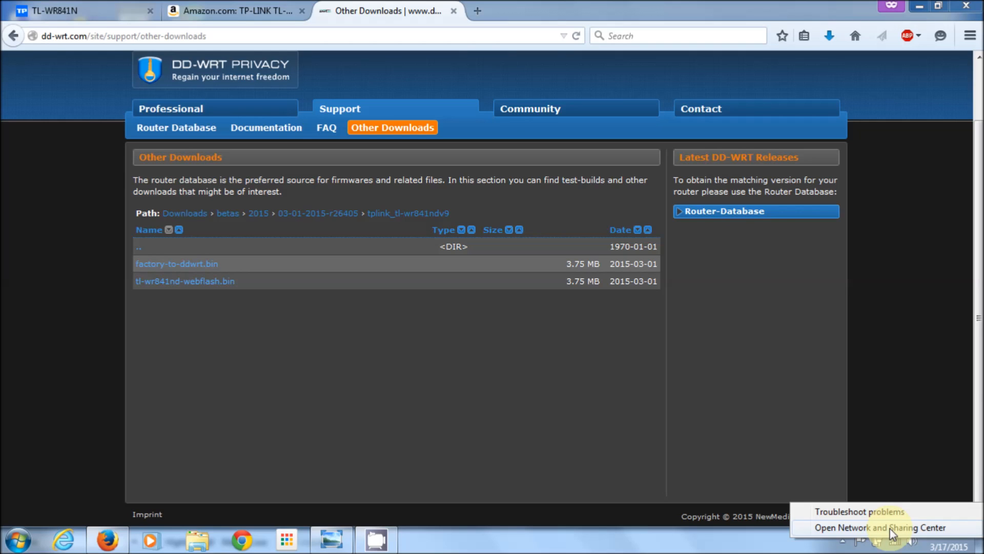
click(890, 528)
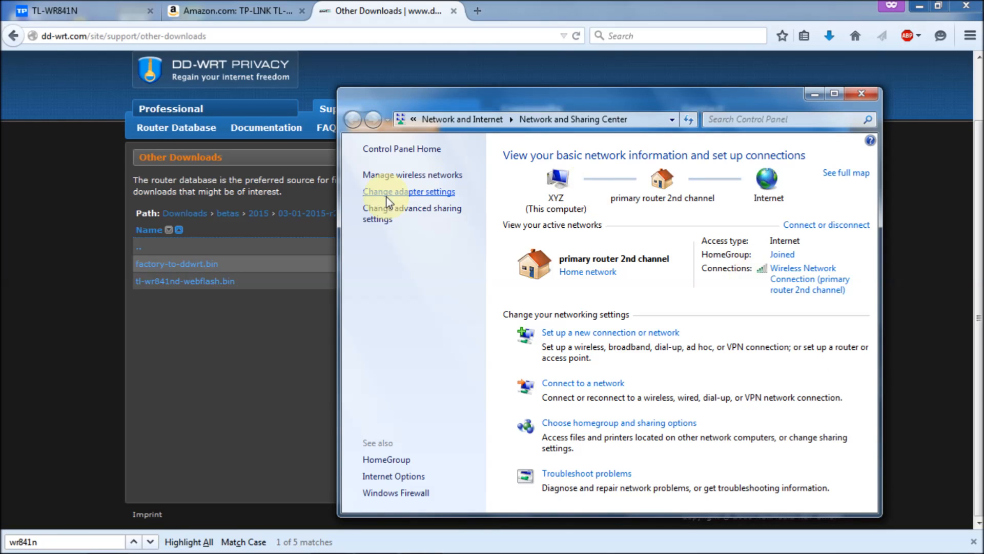
click(394, 193)
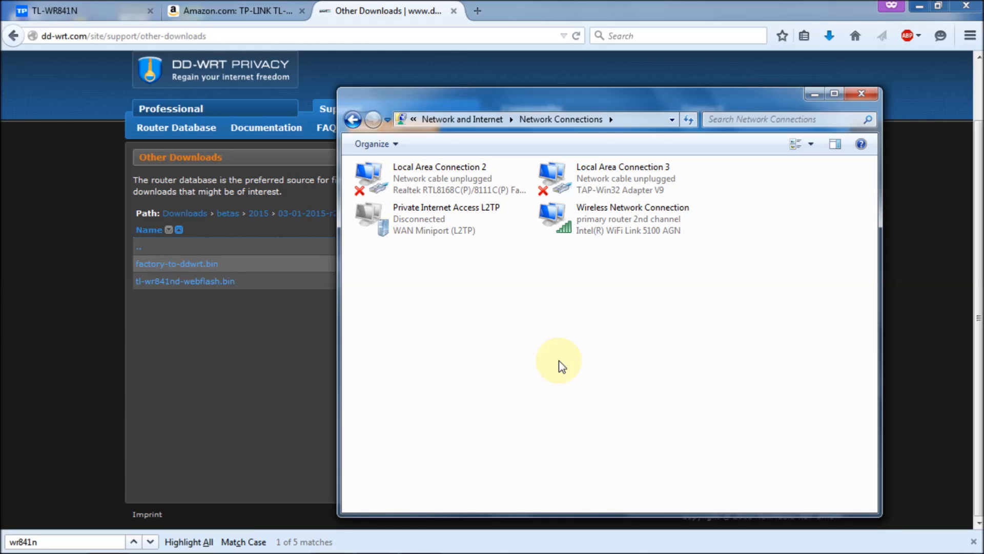
click(623, 224)
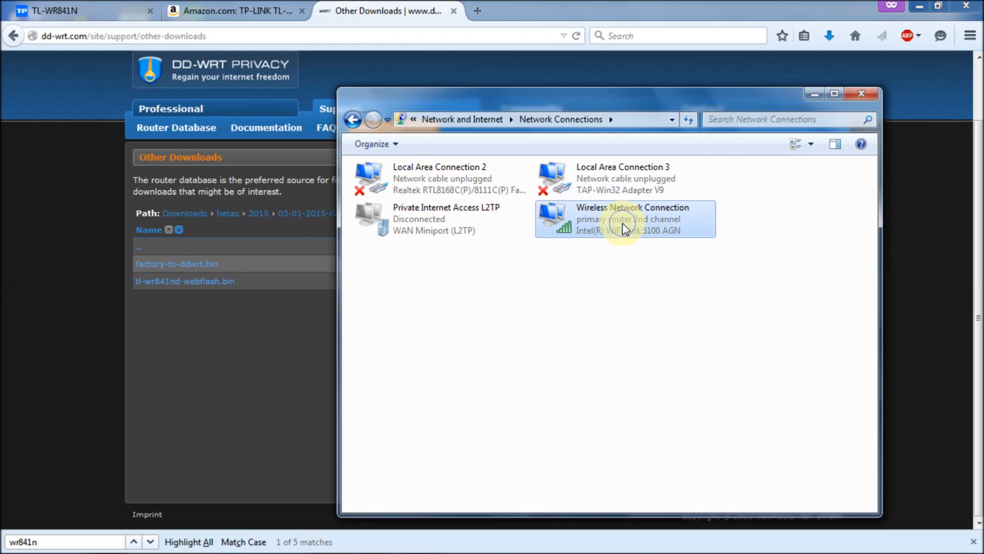
right_click(623, 226)
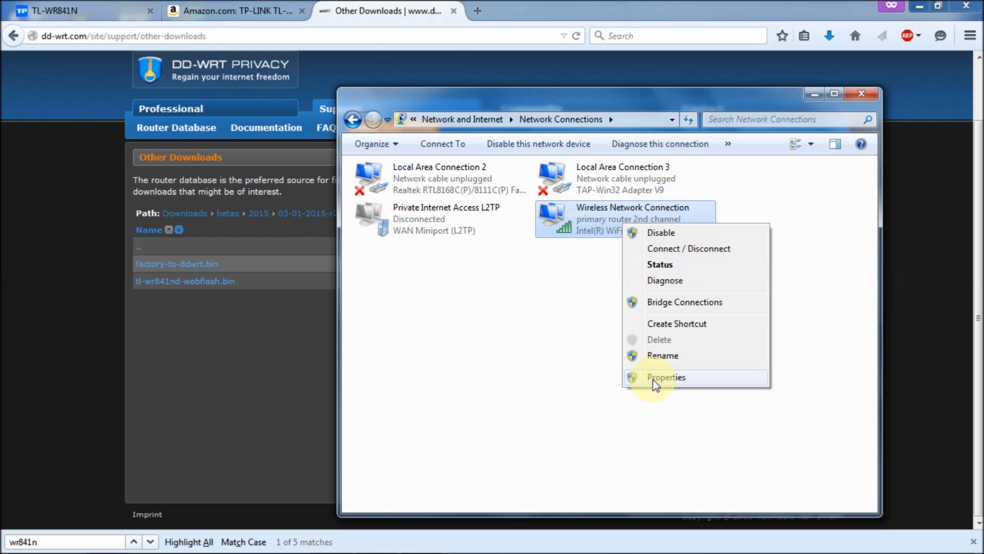
click(662, 232)
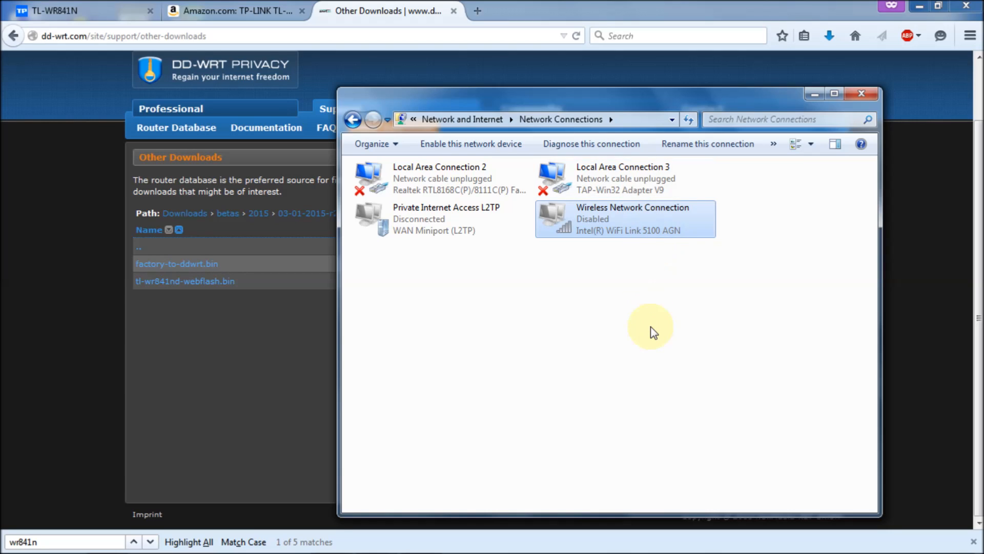
mouse_move(379, 551)
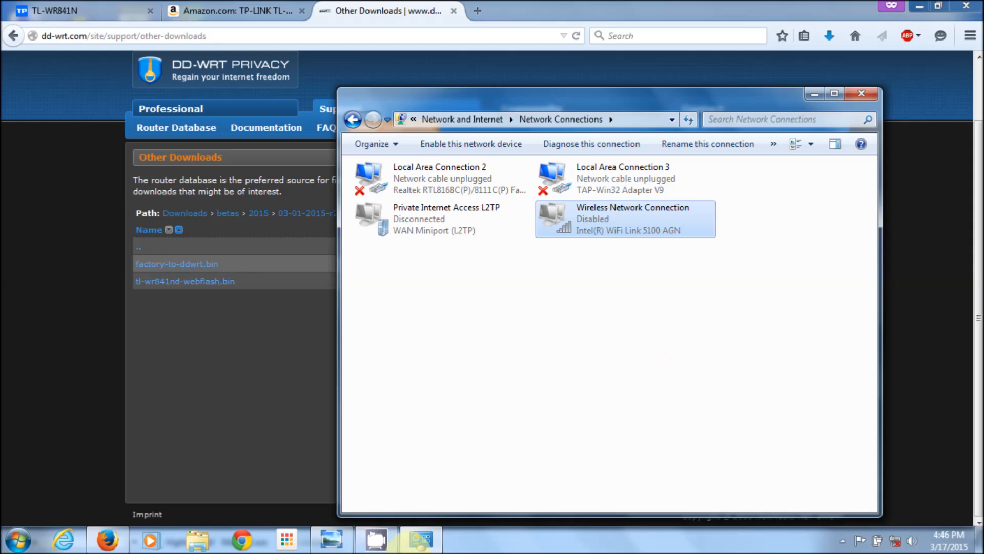
View the IMG_3312.JPG cabling photo, minimise it, and close the photo folder and Network Connections
click(331, 540)
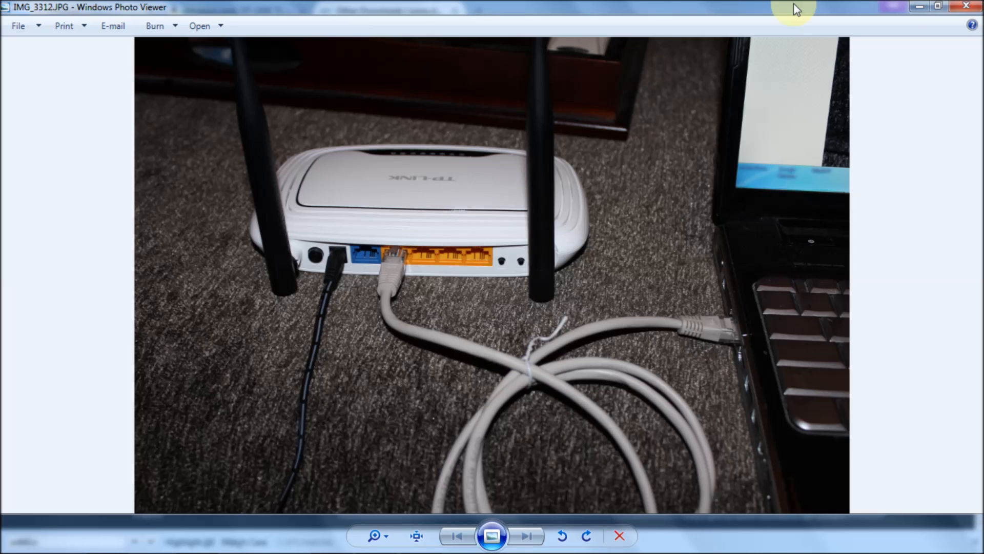
click(919, 6)
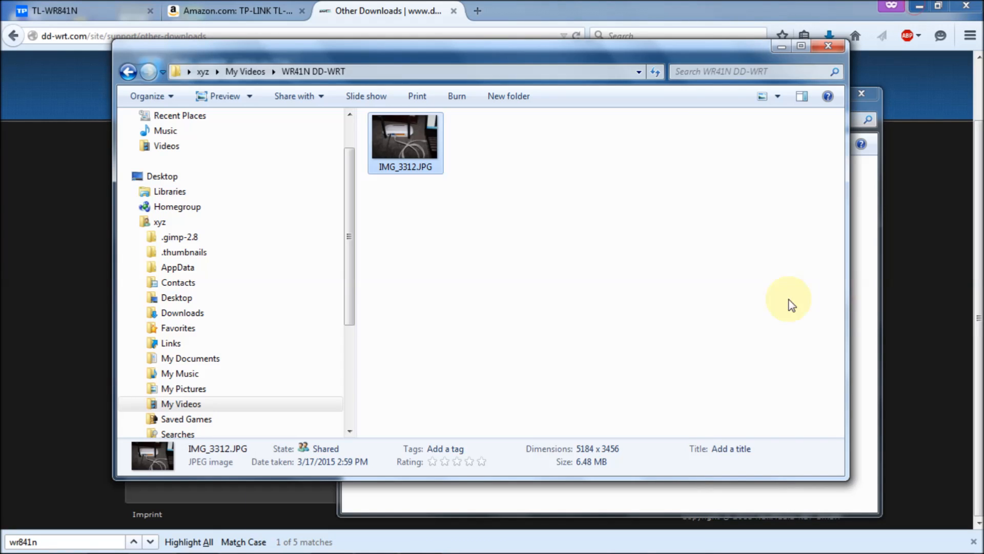
click(829, 45)
click(863, 100)
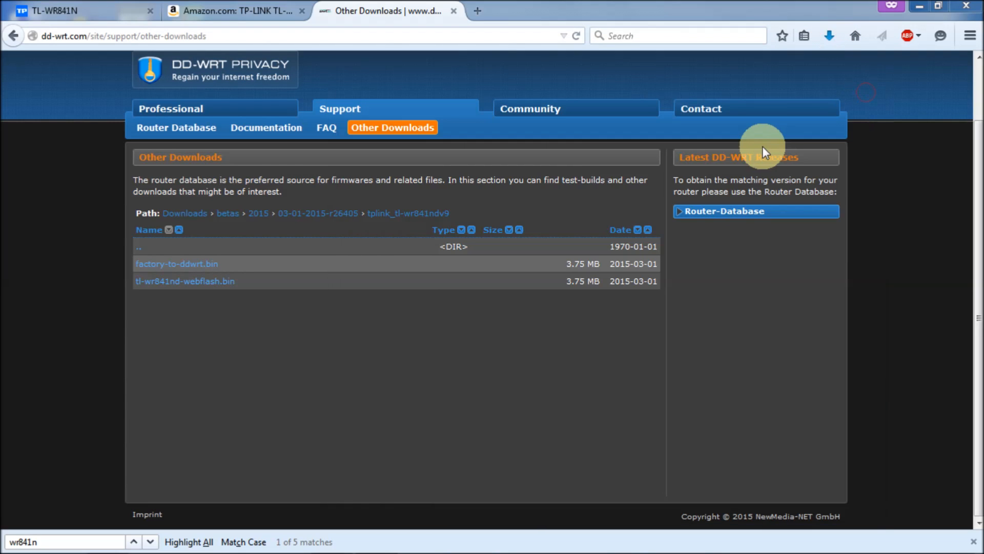
Open the Properties dialog of Local Area Connection 2 from the network adapter list
mouse_move(728, 553)
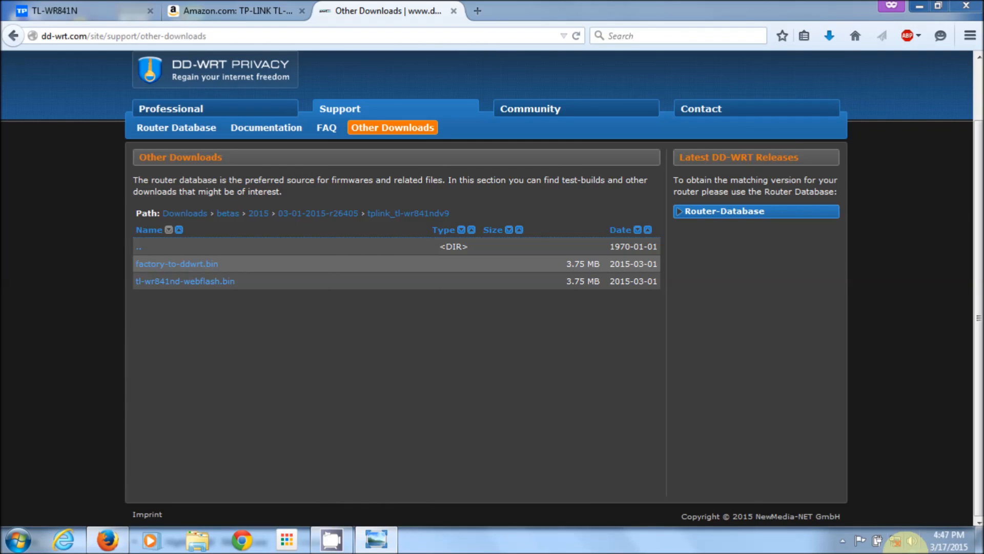
click(895, 541)
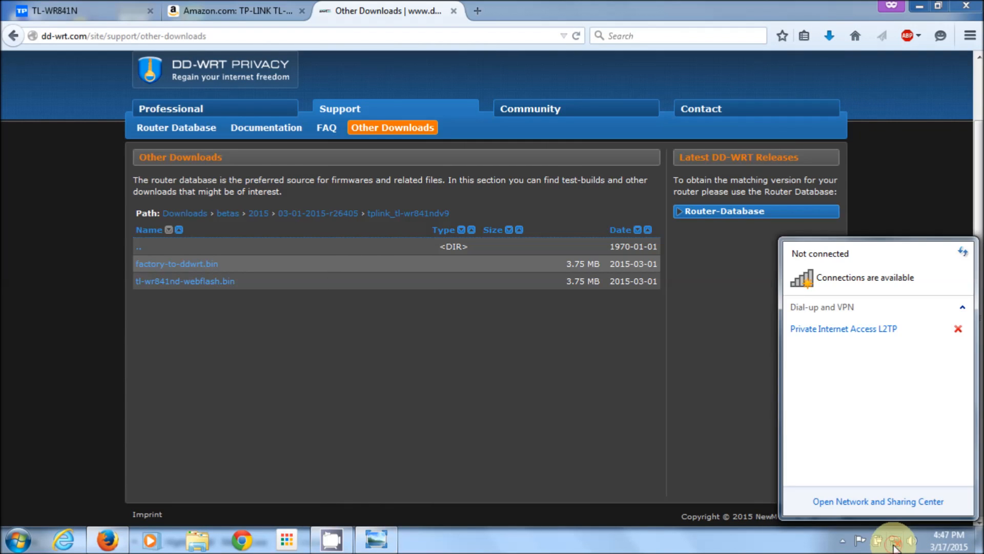
click(875, 501)
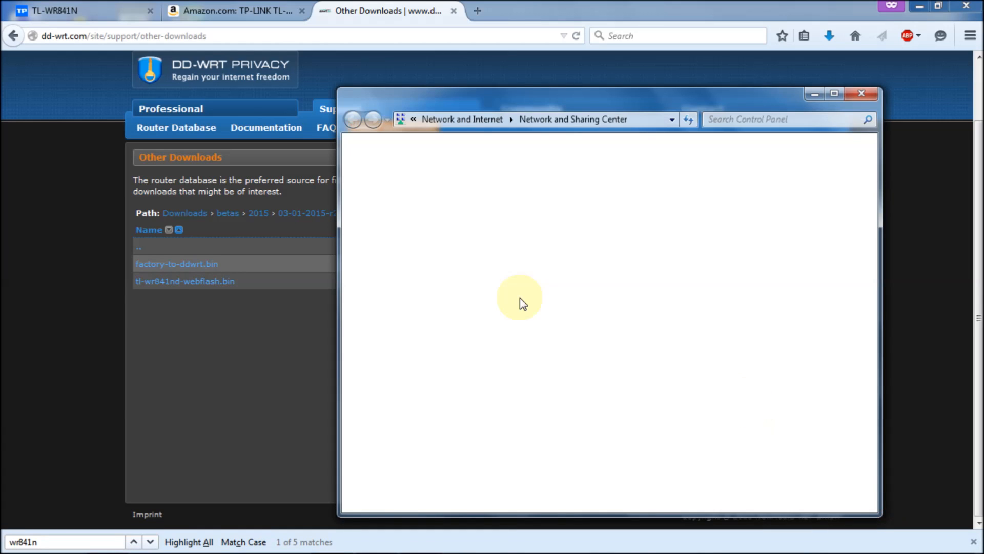
click(401, 172)
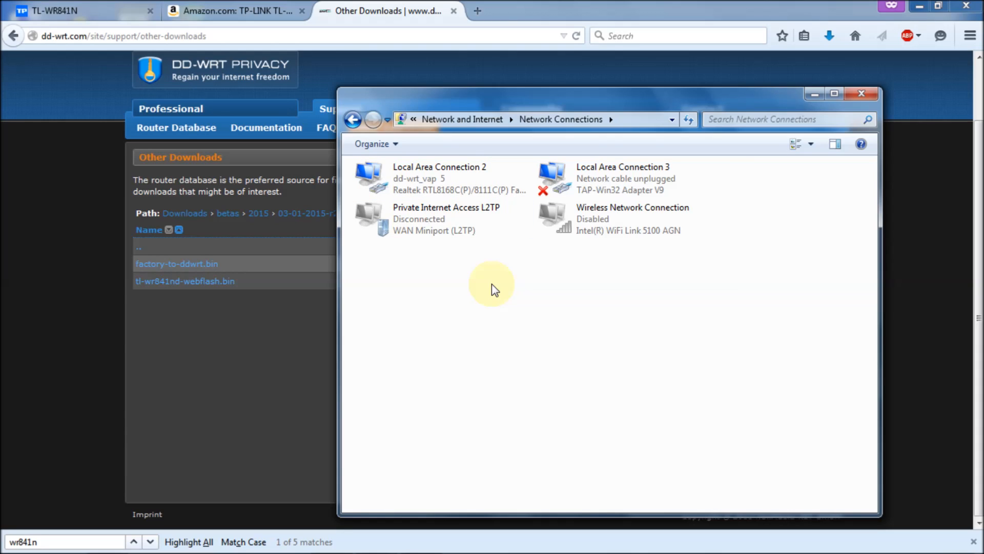
right_click(457, 172)
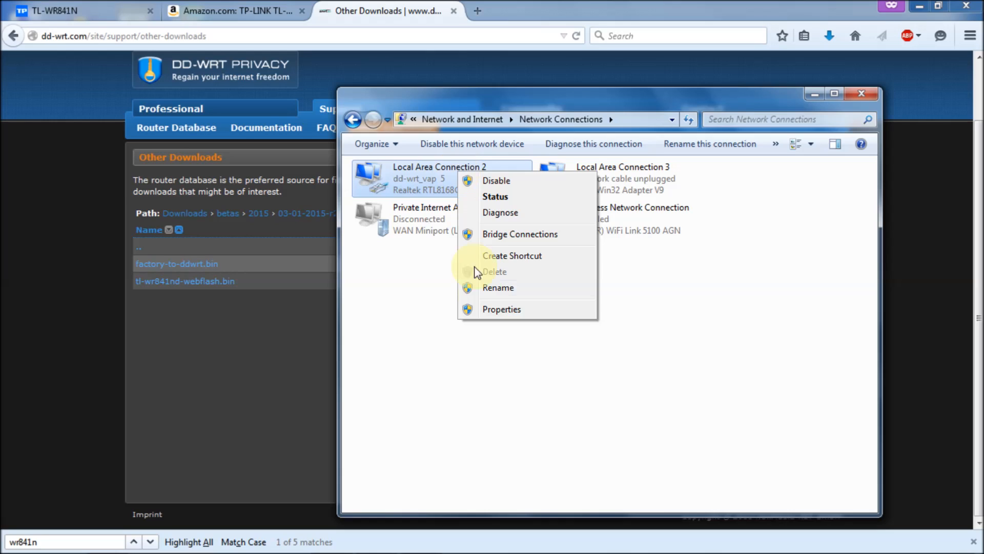
click(515, 310)
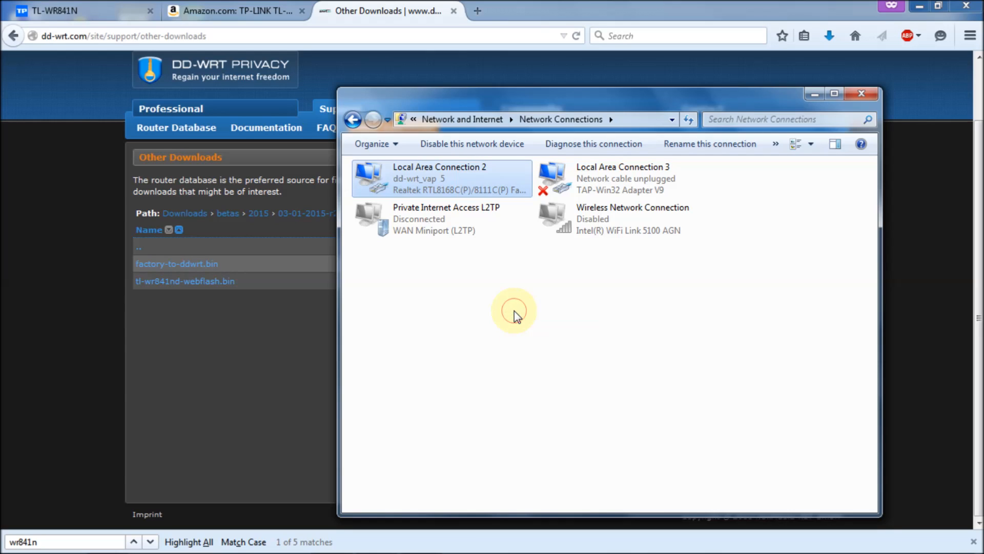
right_click(438, 184)
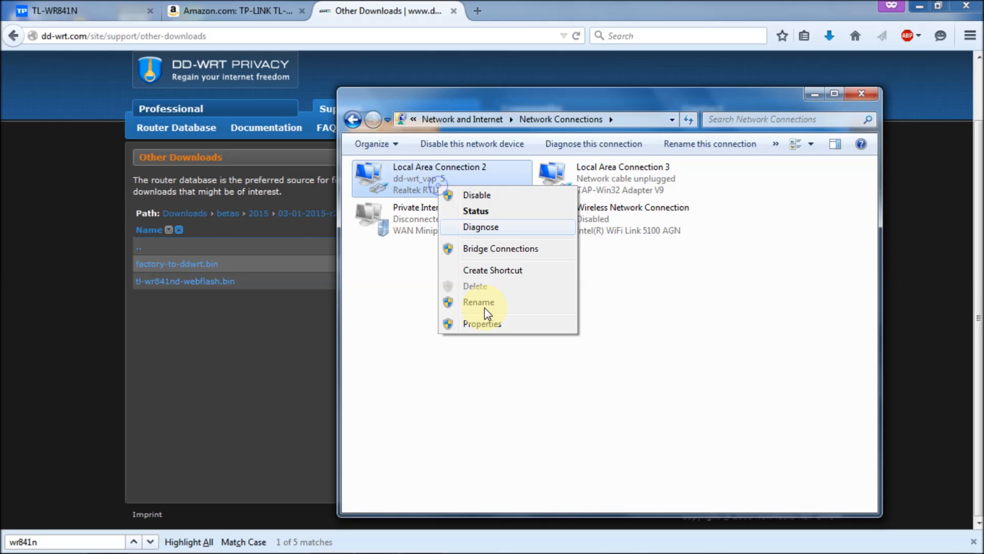
click(484, 323)
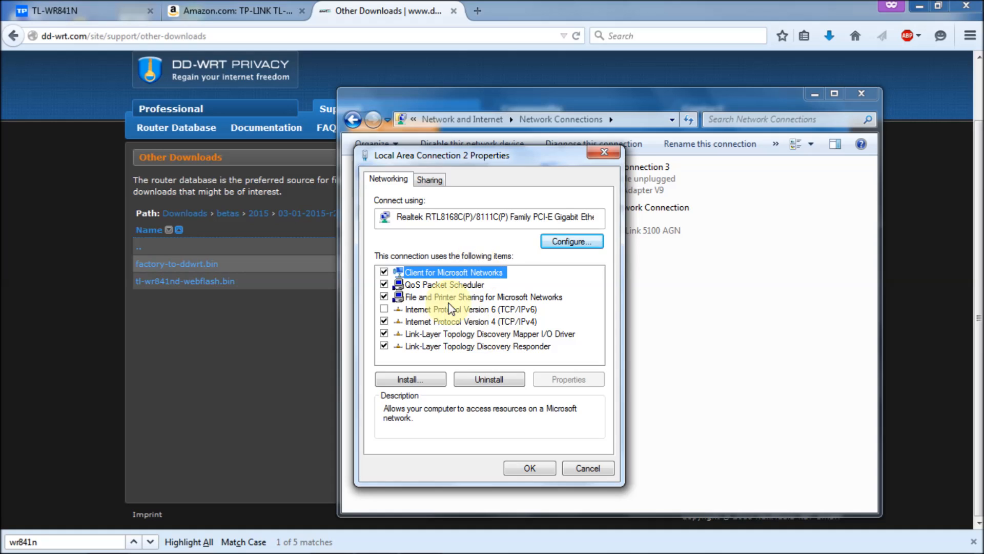
Confirm IPv4 obtains IP and DNS automatically, then close the properties dialogs
click(476, 323)
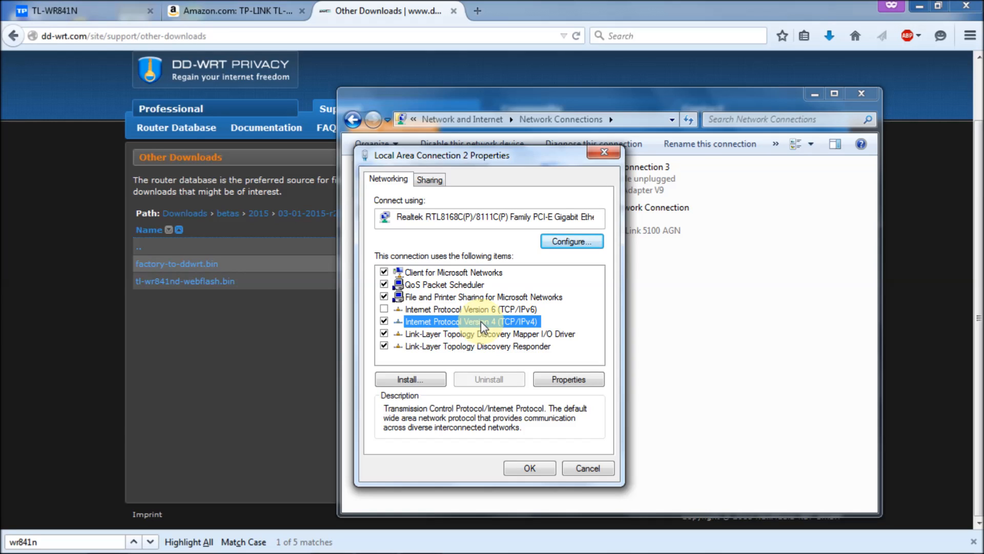
double_click(481, 321)
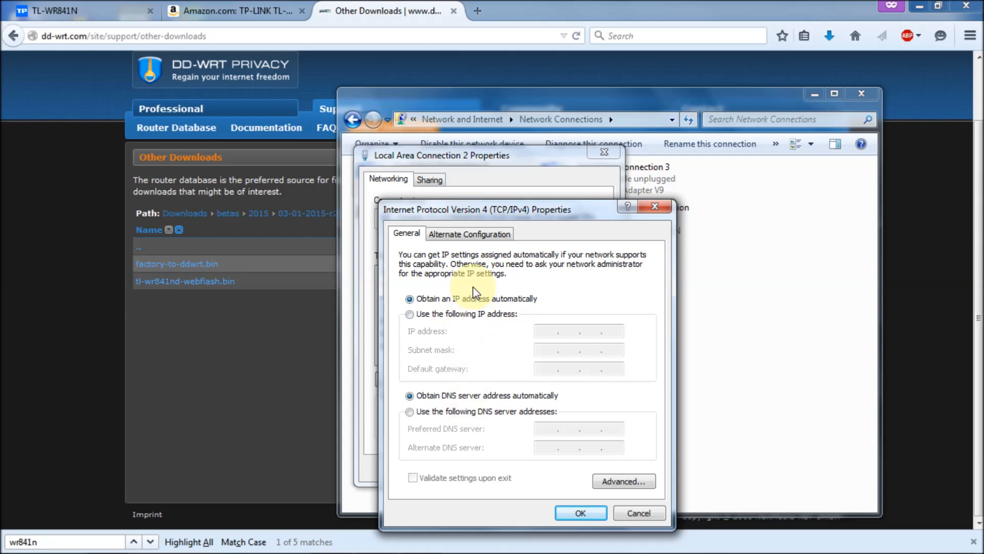
click(584, 509)
click(532, 472)
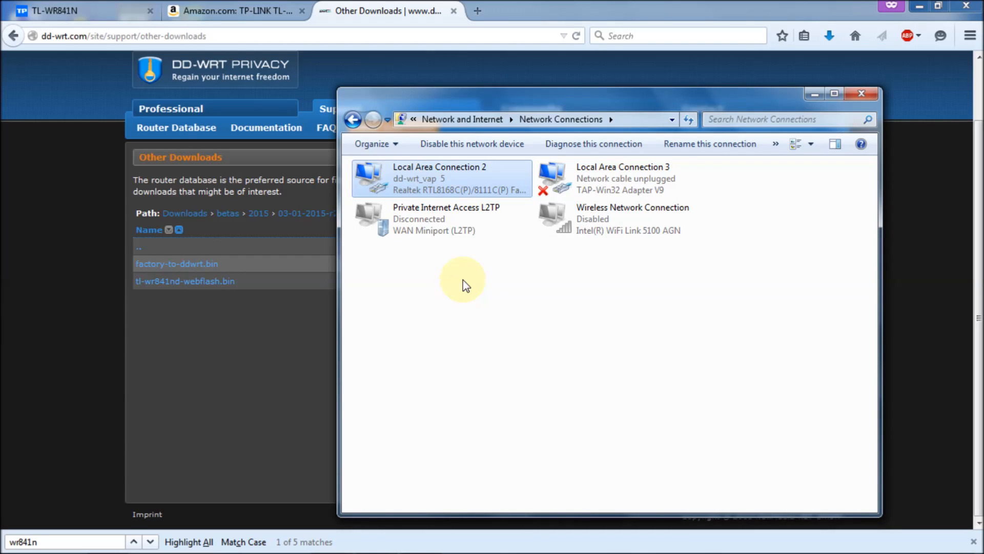
Check Local Area Connection 2's IPv4 details (192.168.0.100, DNS 192.168.0.1), then close Network Connections
right_click(423, 178)
click(450, 210)
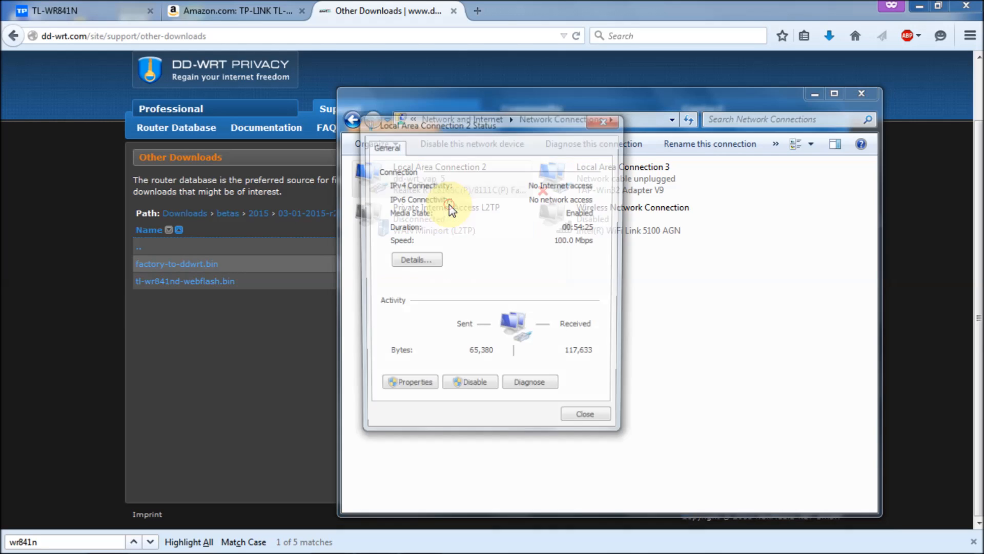
click(420, 261)
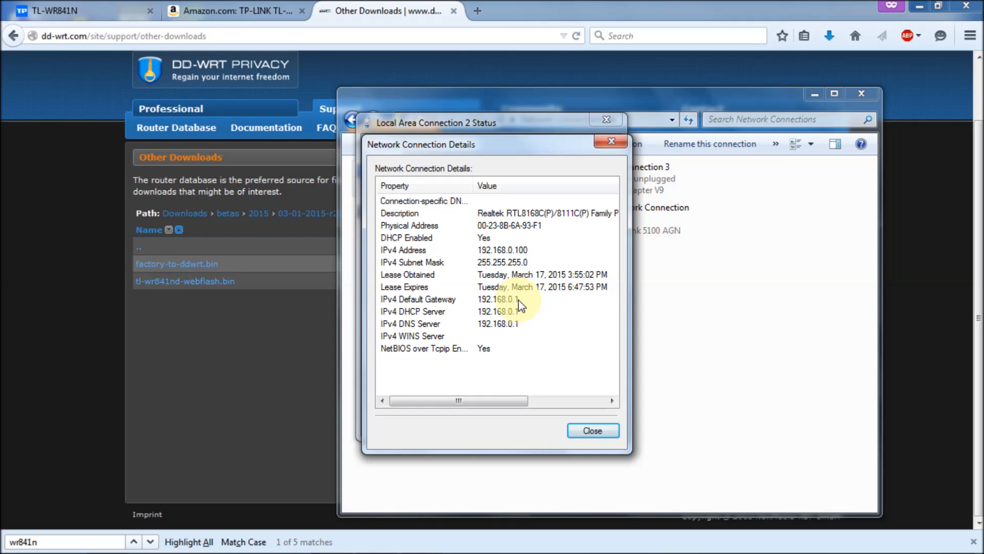
click(593, 432)
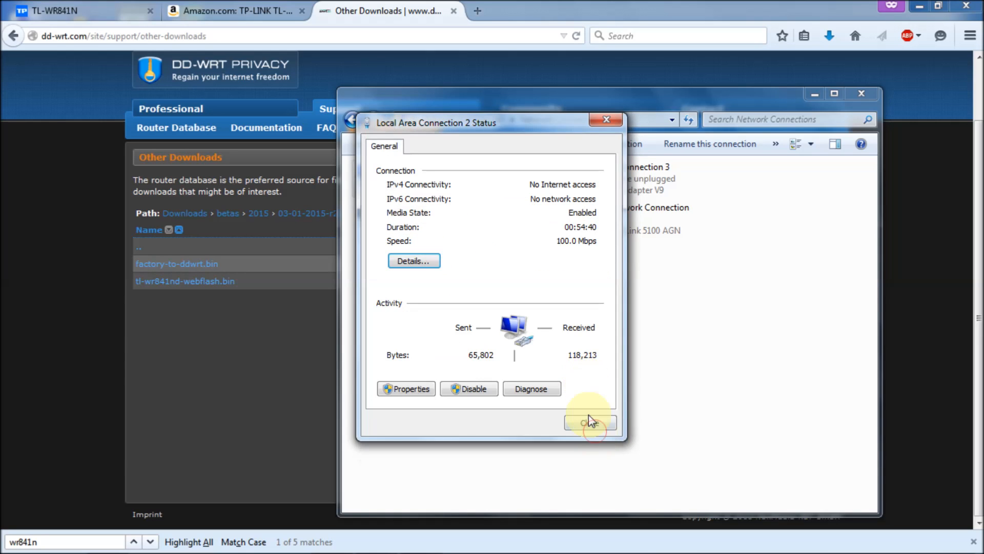
click(590, 426)
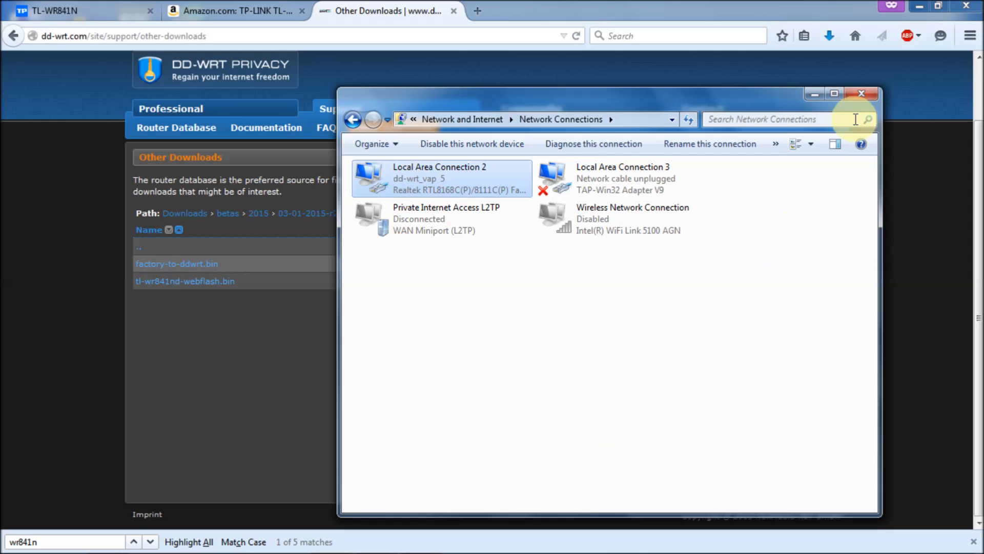
click(858, 95)
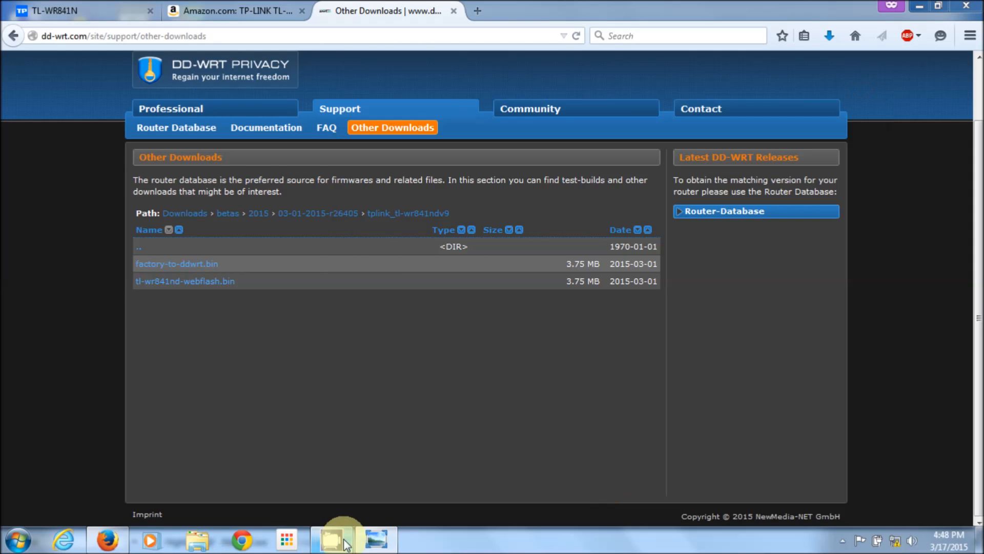
Review the IMG_3312.JPG router-cabling photo, then close Windows Photo Viewer
click(374, 537)
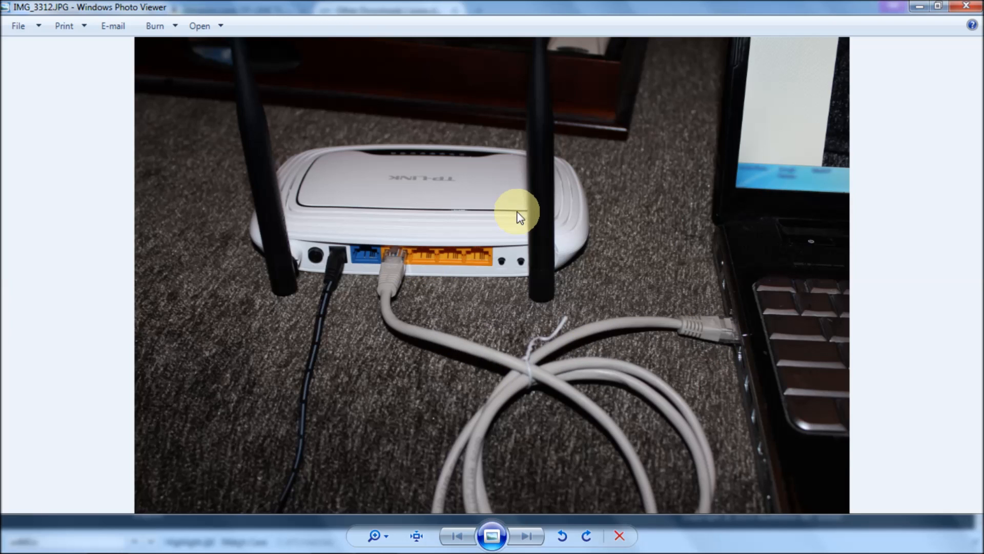
click(967, 11)
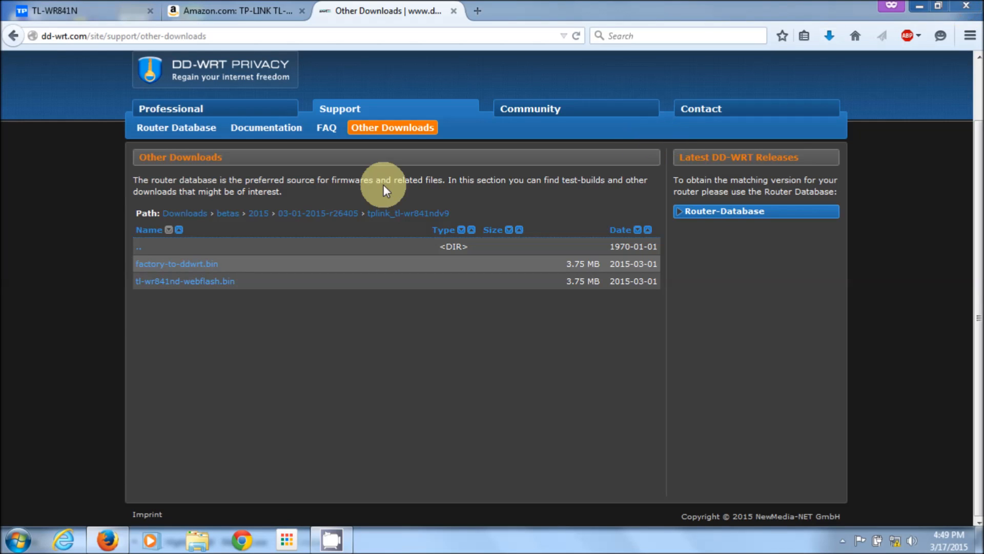
Reload the TL-WR841N admin page at 192.168.0.1
click(66, 7)
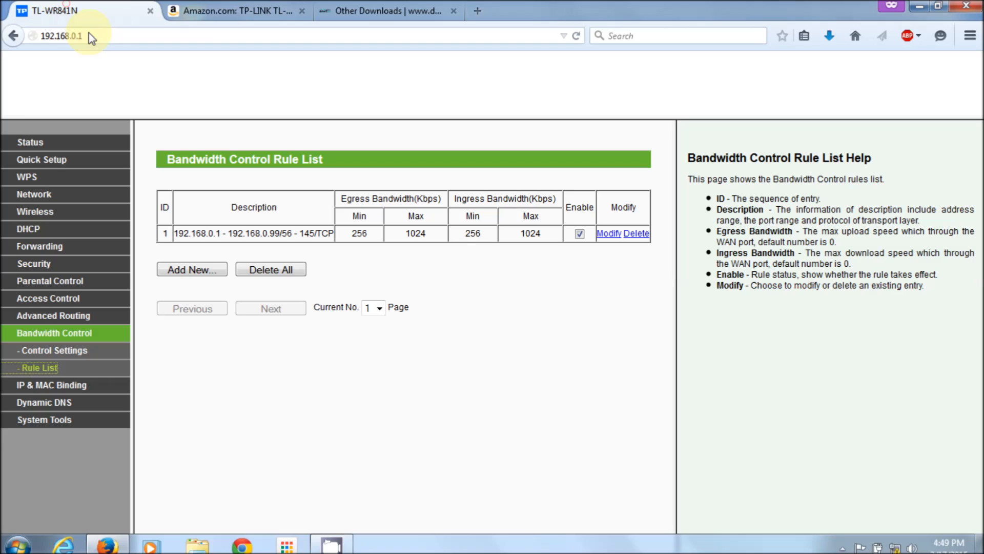
click(94, 36)
click(105, 36)
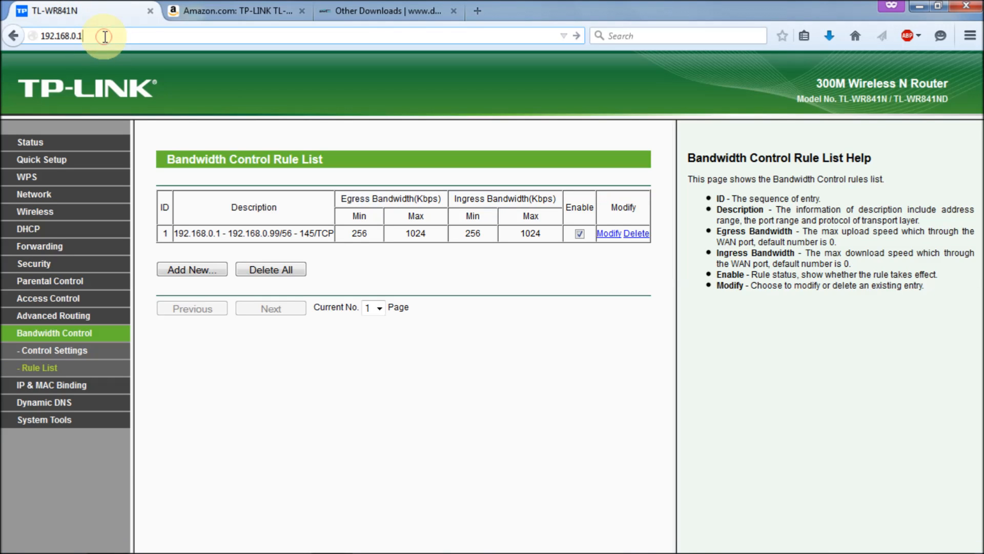
key(Return)
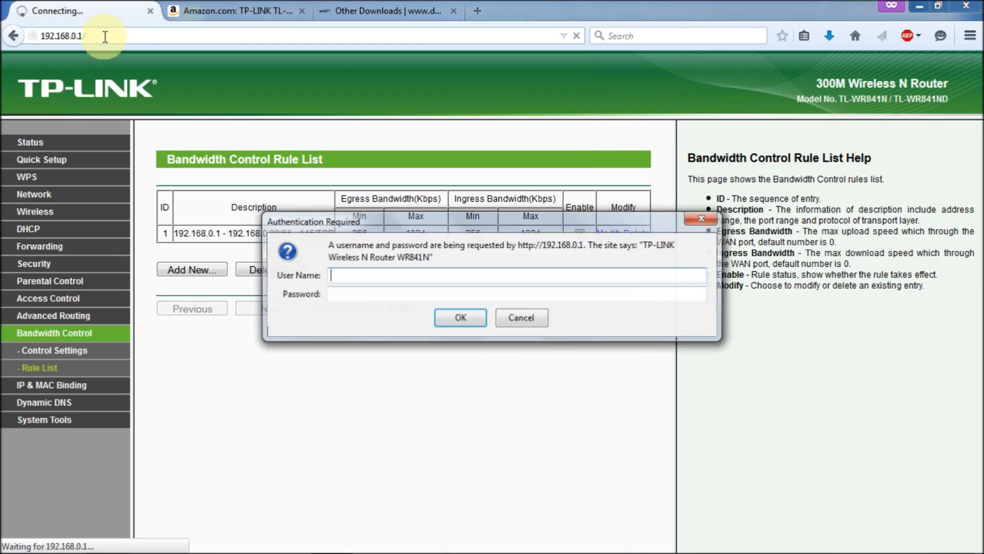
Log in with the router's admin username and password and view the Status page showing firmware 3.14.4
text(admin)
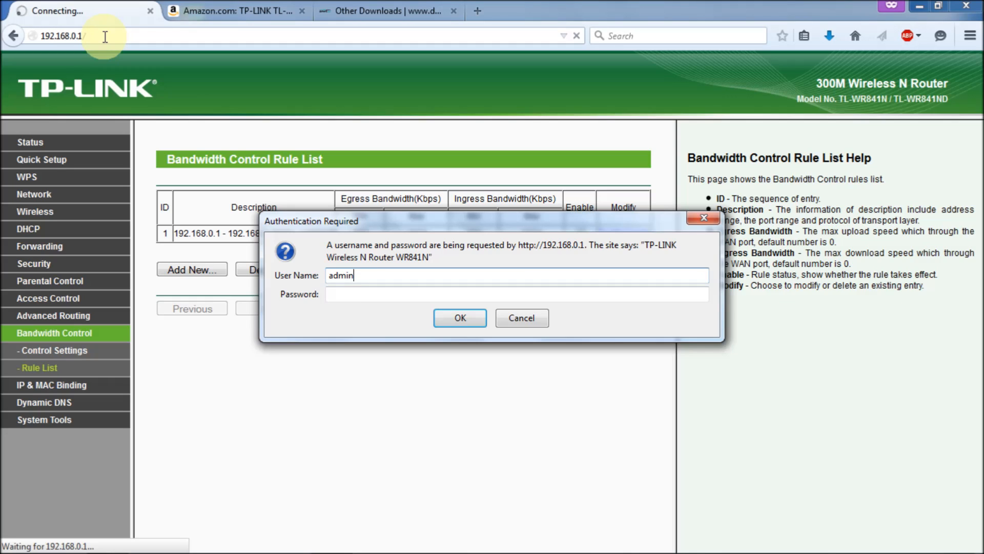
key(Tab)
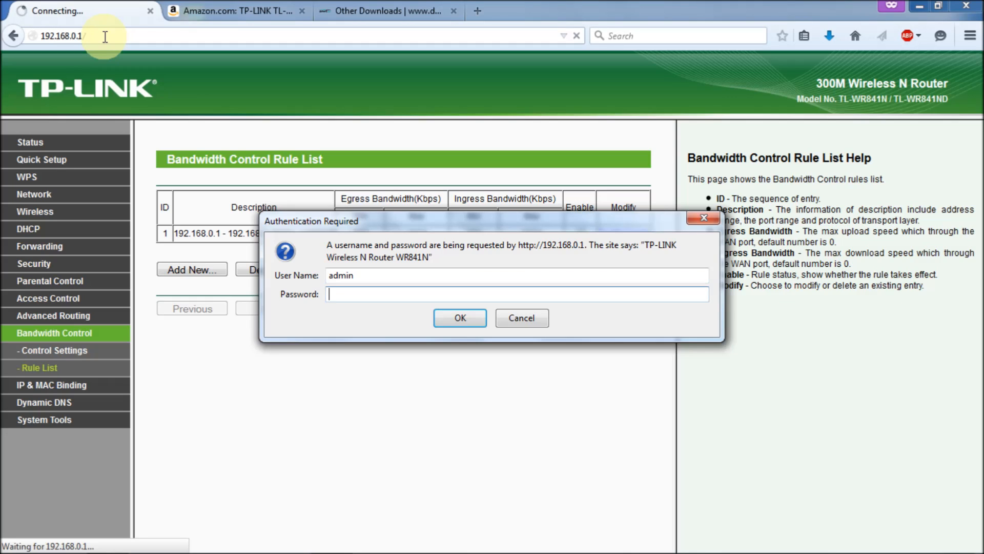
text(ad)
key(BackSpace)
key(BackSpace)
text(admin)
click(468, 320)
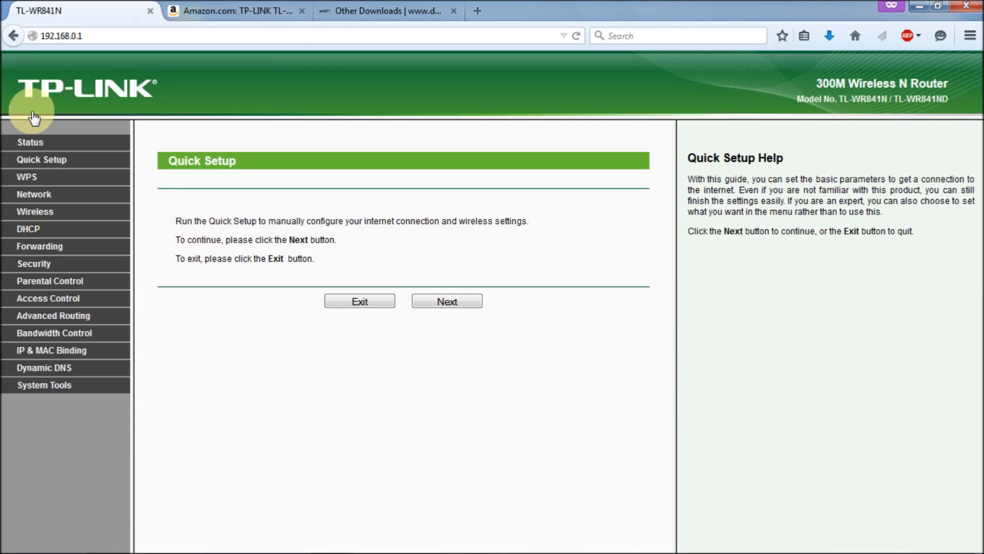
click(35, 143)
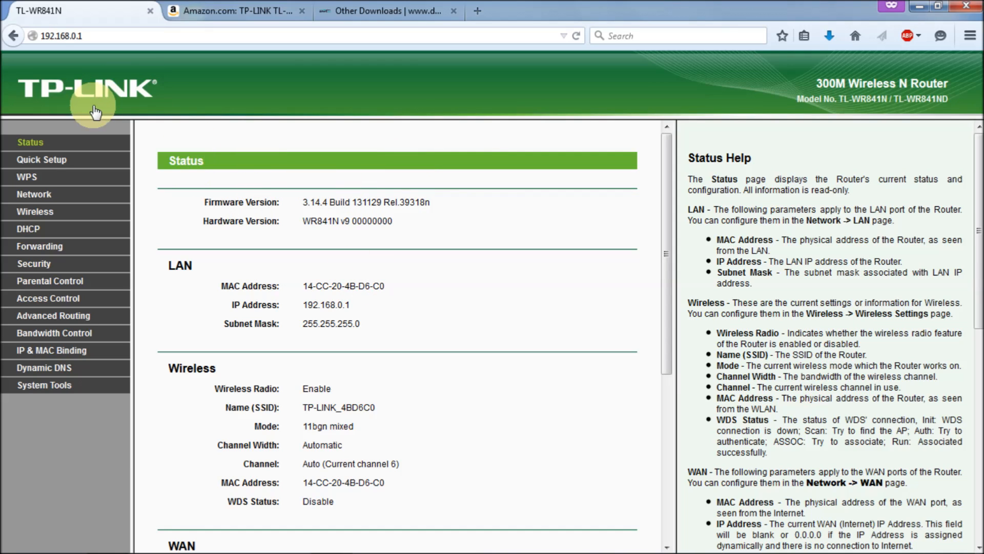
Go to System Tools > Firmware Upgrade, showing current firmware 3.14.4 Build 131129
click(46, 386)
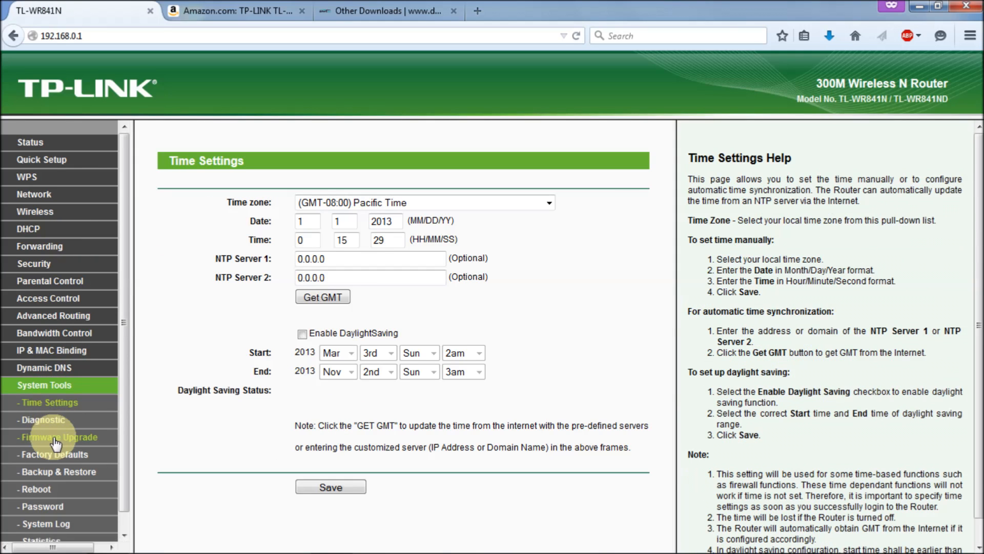
click(55, 438)
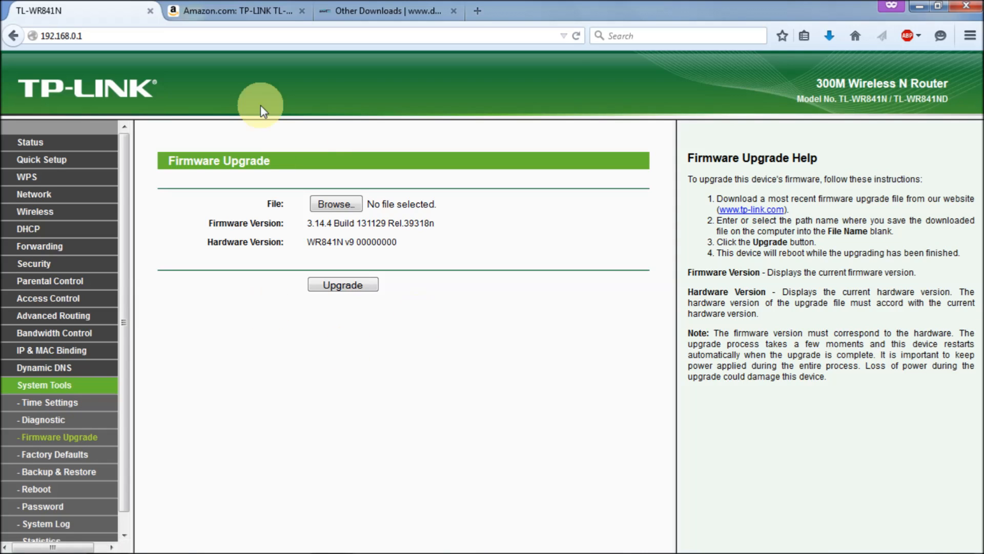
Select factory-to-ddwrt.bin from Downloads > 841N as the firmware upgrade file
click(346, 204)
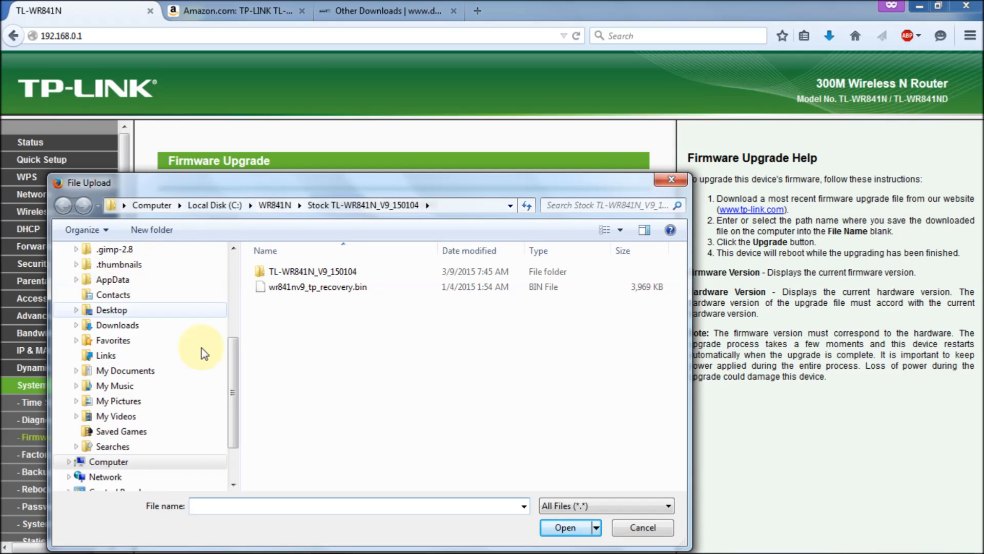
drag(225, 357, 226, 248)
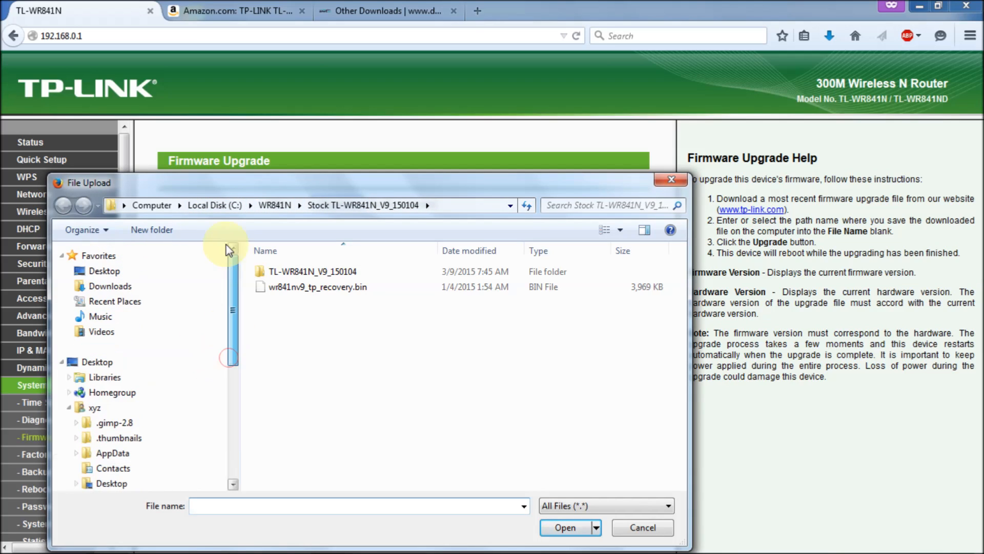
click(120, 295)
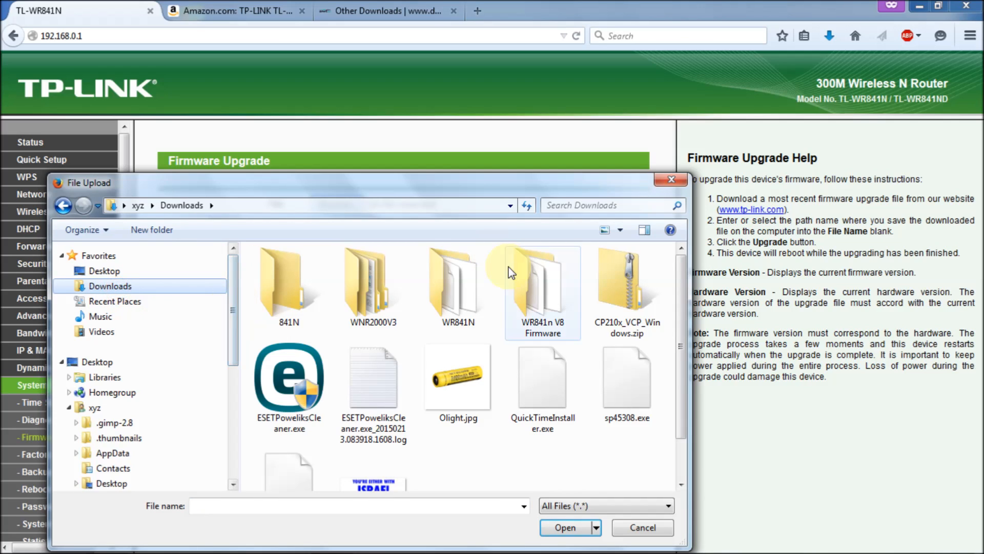
double_click(290, 296)
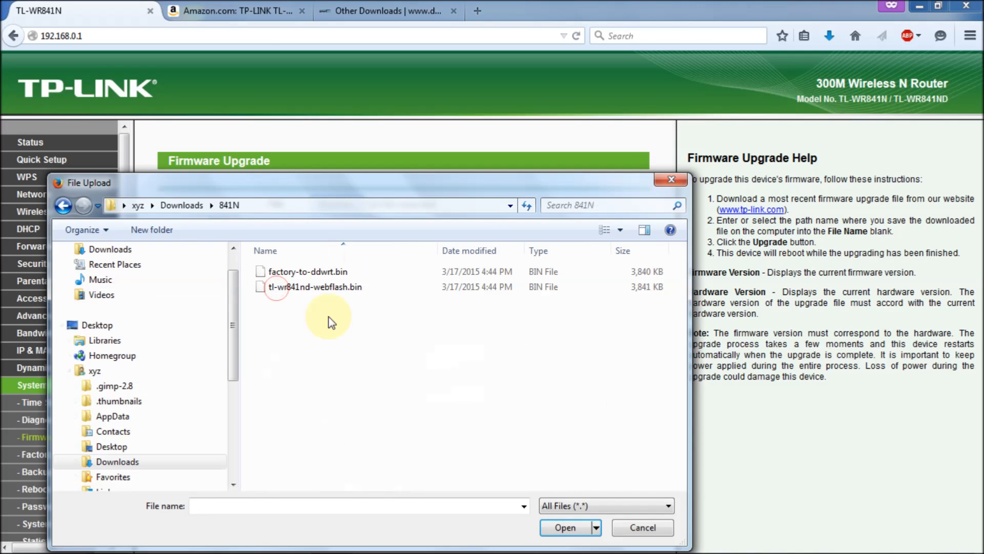
click(329, 276)
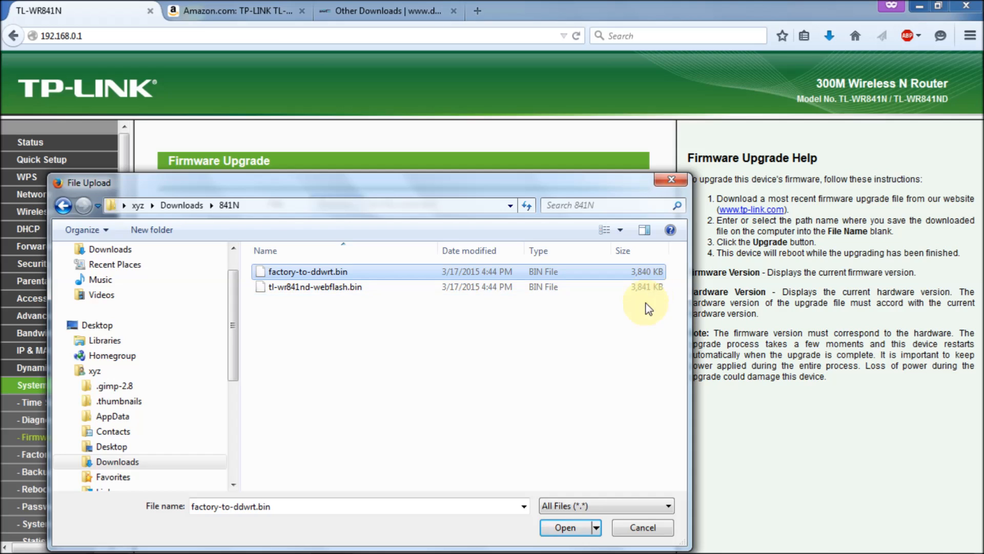
click(566, 527)
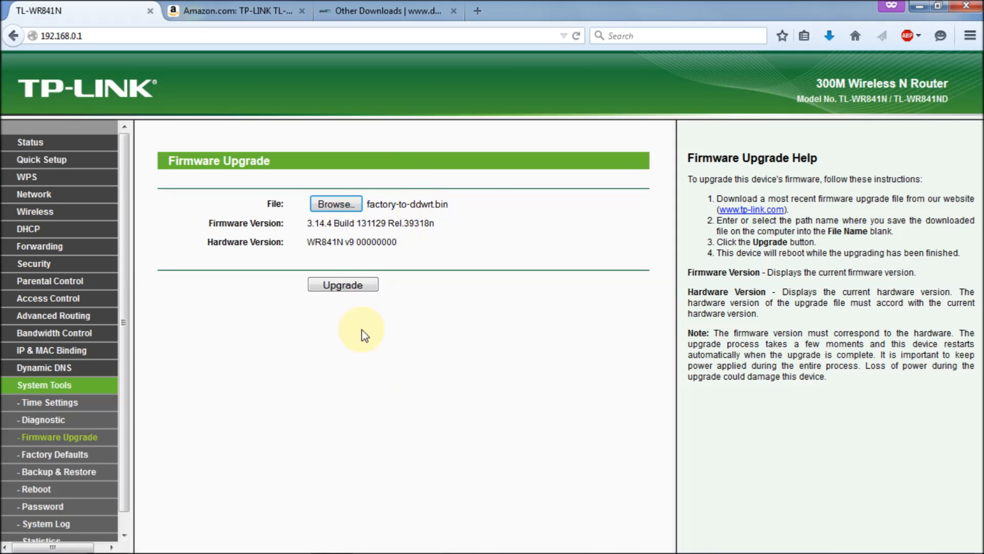
Start the factory-to-ddwrt.bin upgrade and confirm flashing the router
click(354, 283)
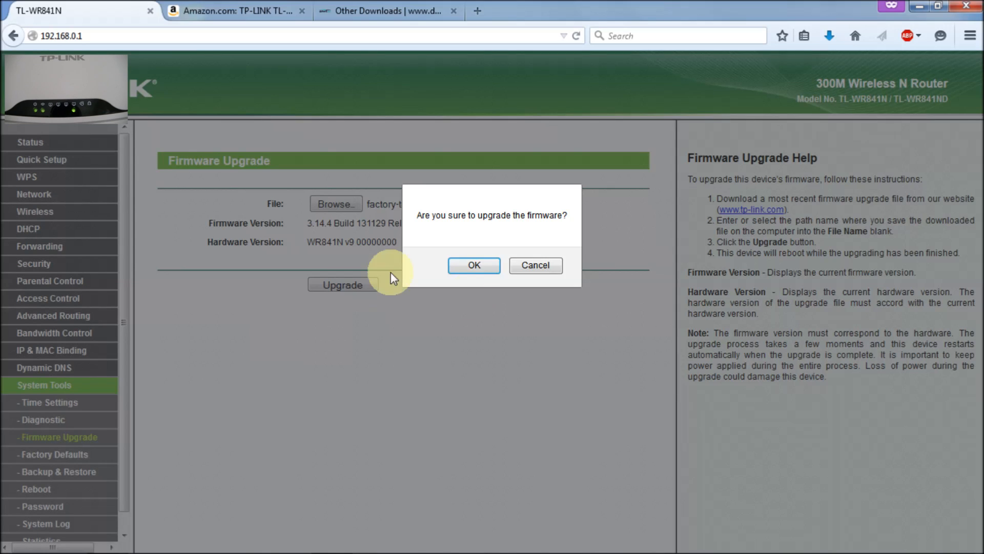
click(484, 267)
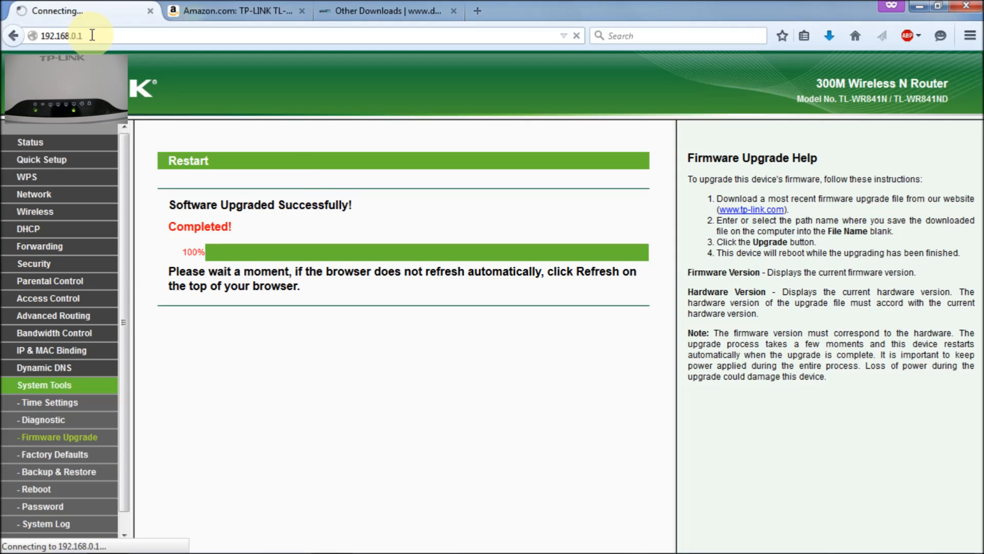
Load the router's new DD-WRT address, 192.168.1.1, in Firefox
drag(71, 35, 124, 35)
key(BackSpace)
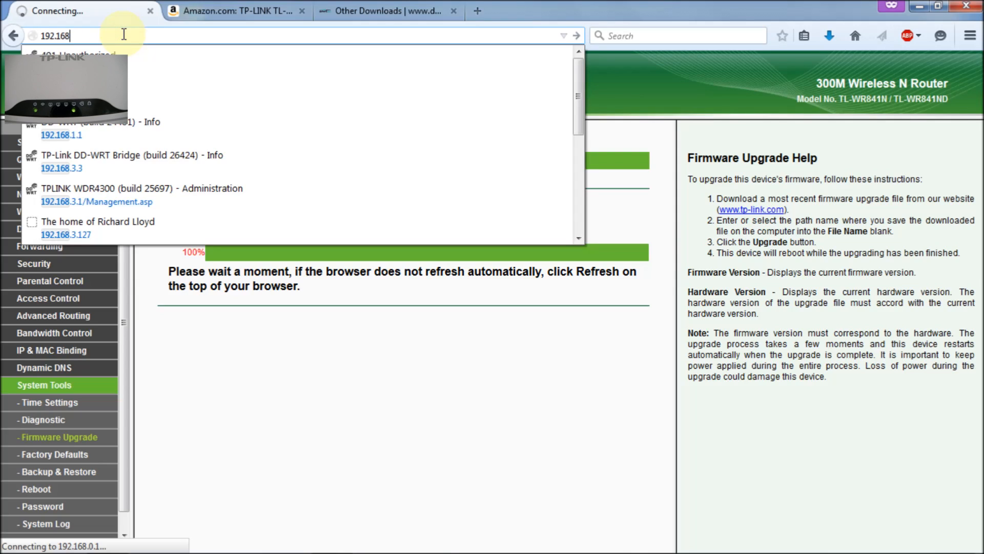
text(.1.1/)
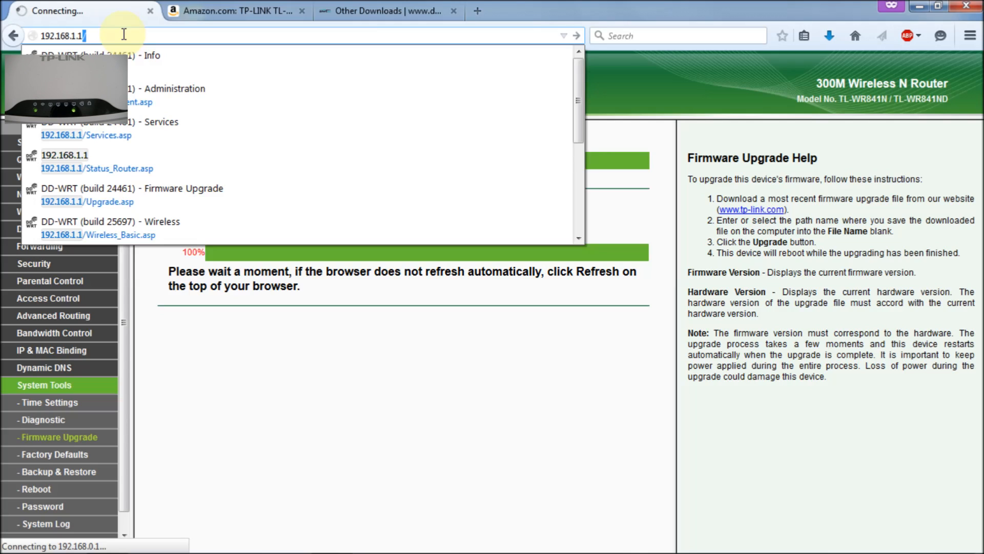
key(Return)
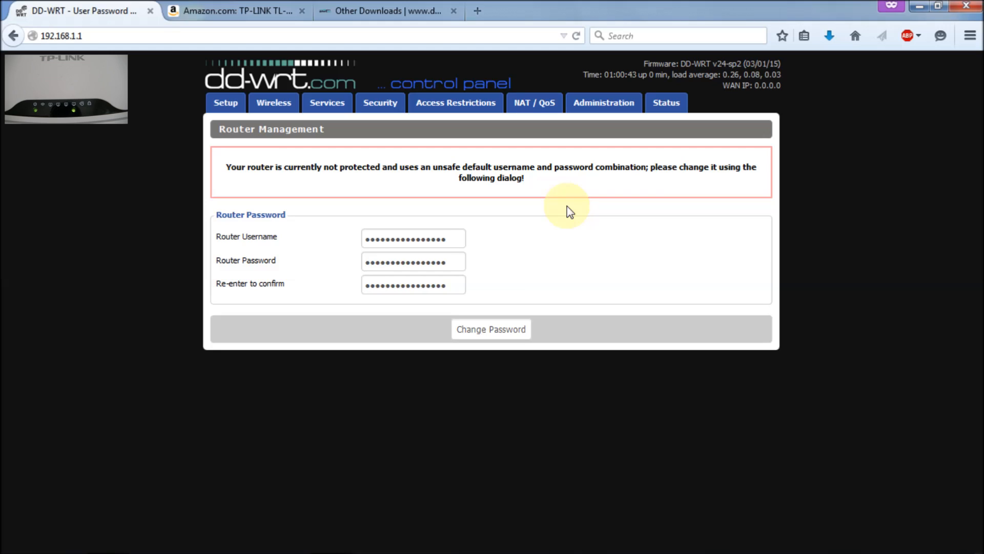
Replace the default router username and password with new credentials and apply the change
double_click(385, 239)
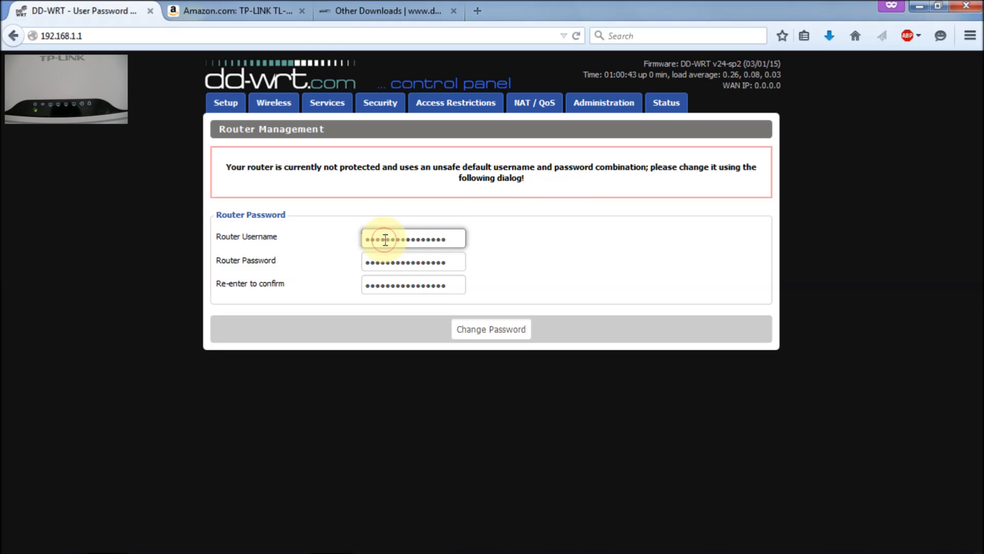
text(•••••)
key(Tab)
text(•••••)
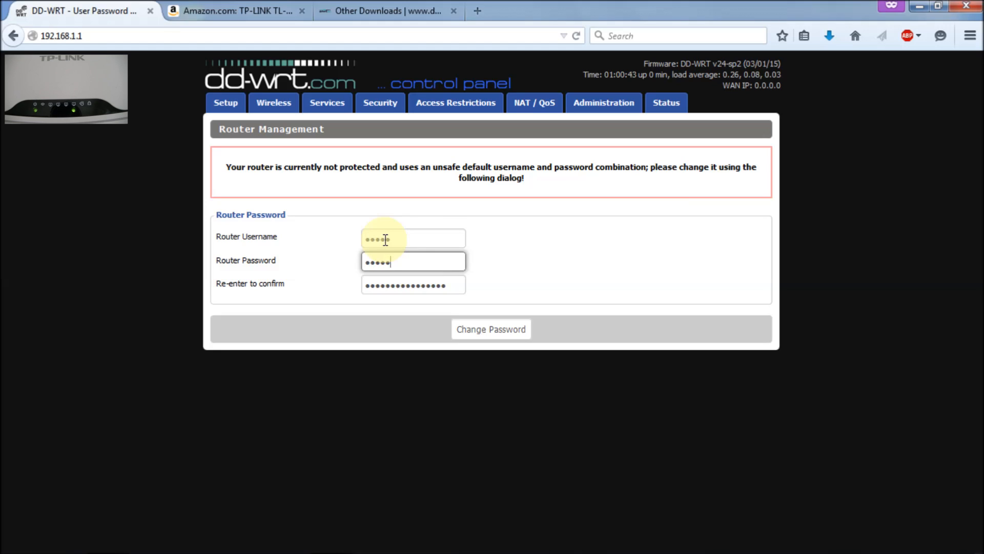
key(Tab)
text(•••••)
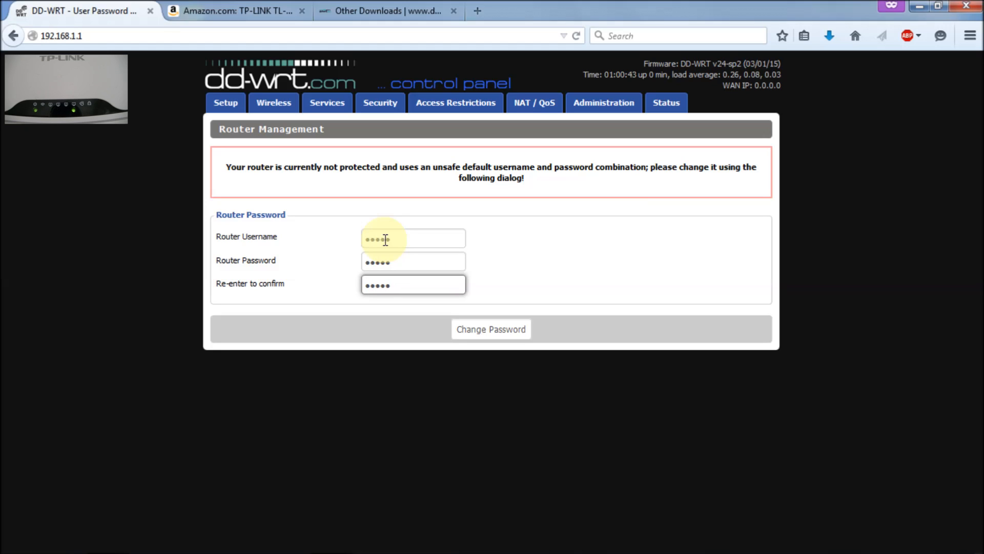
click(492, 331)
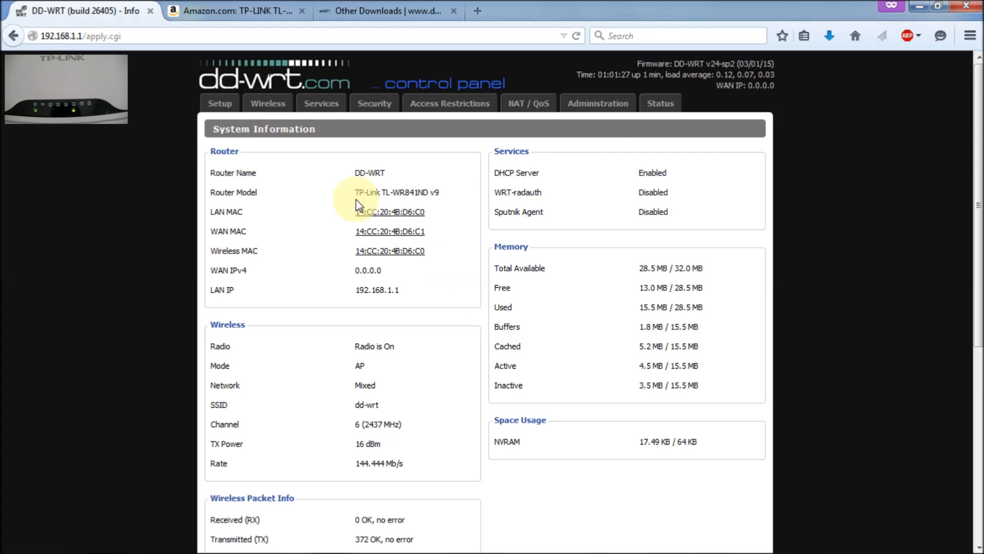
Sign in to the Status tab with the router username and password, then confirm firmware DD-WRT v24-sp2 build 26405
click(659, 109)
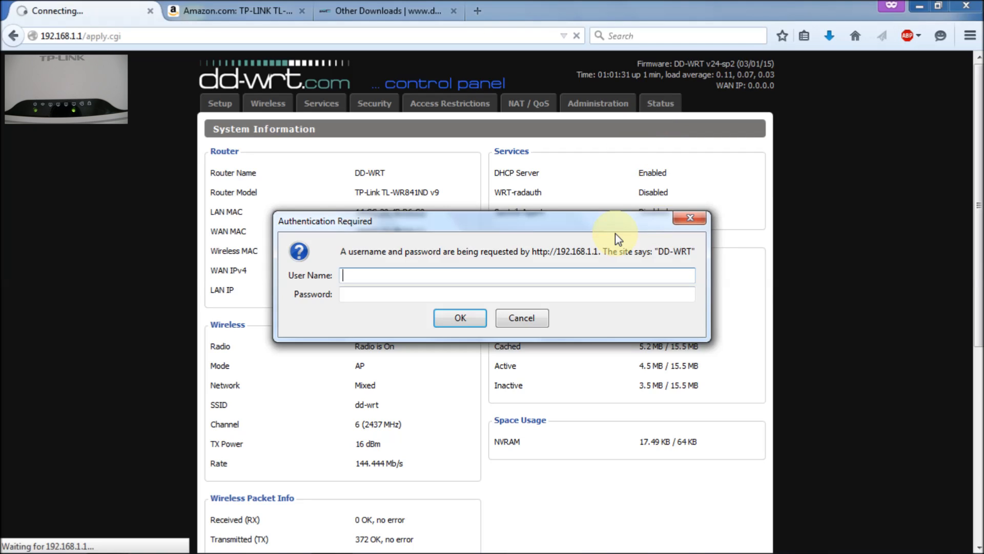
text(admin)
key(Tab)
text(admin)
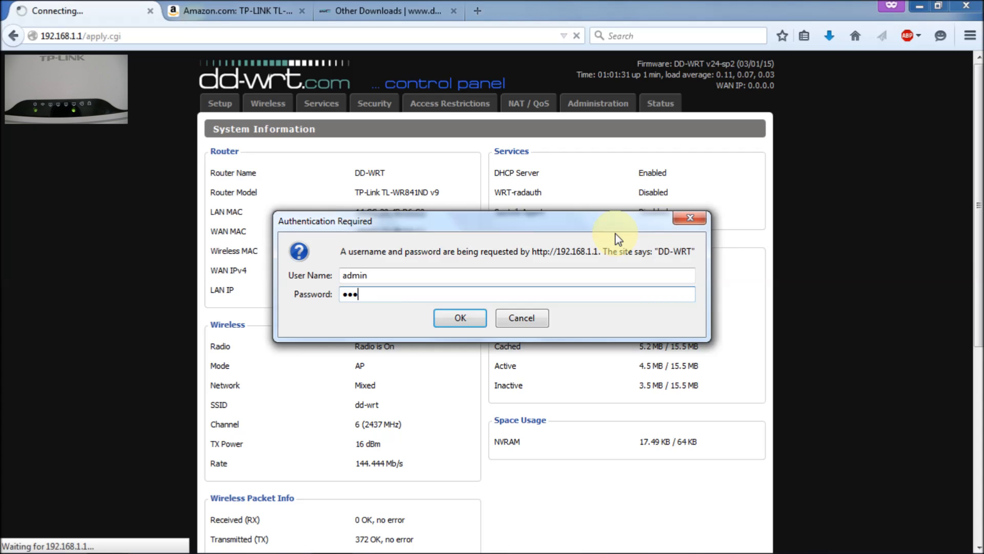
click(462, 321)
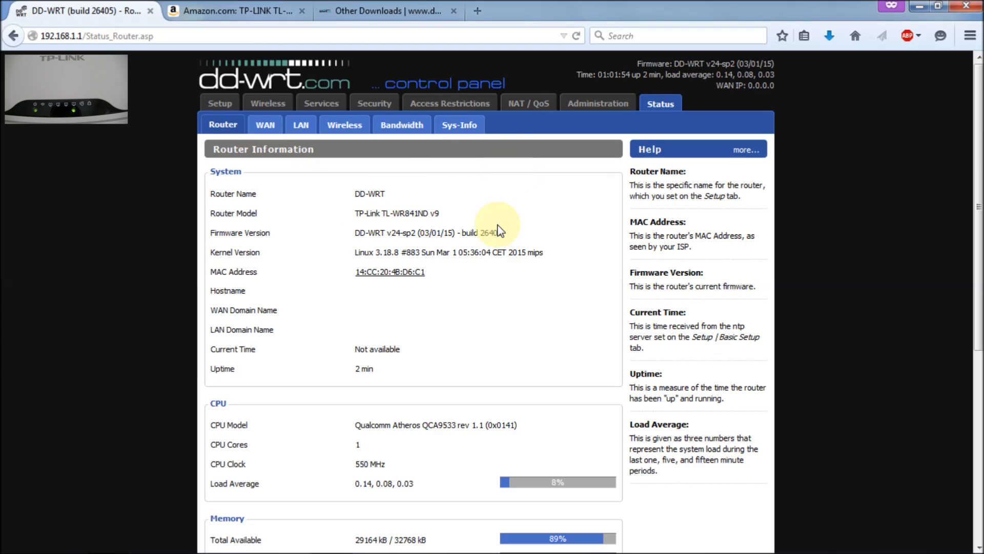
drag(481, 232, 523, 236)
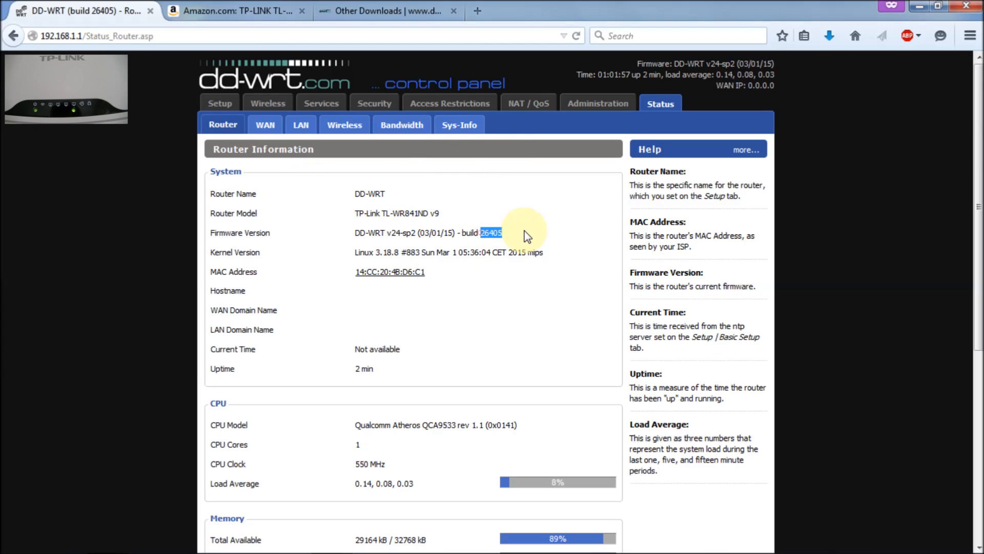
click(524, 231)
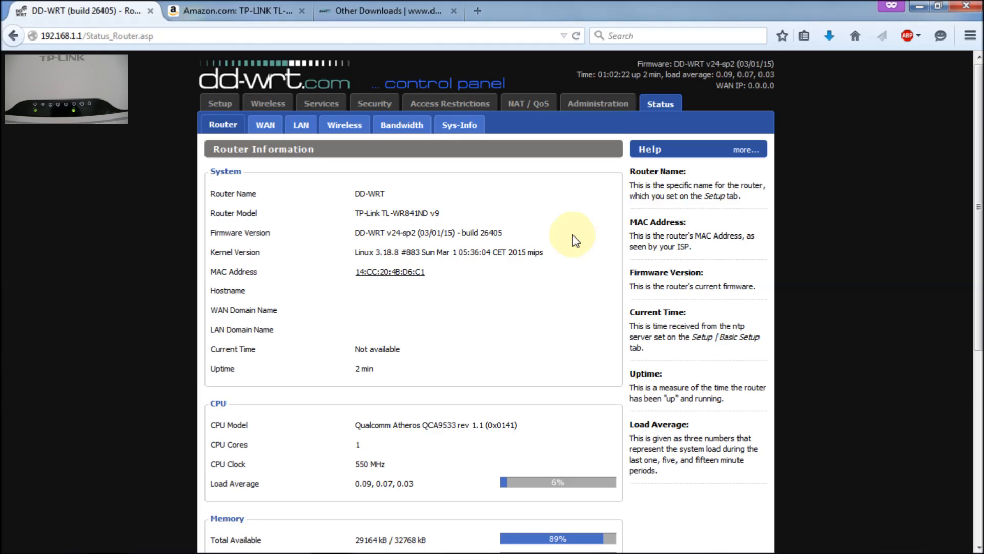
On Administration > Firmware Upgrade, choose tl-wr841nd-webflash.bin from the 841N folder
click(595, 108)
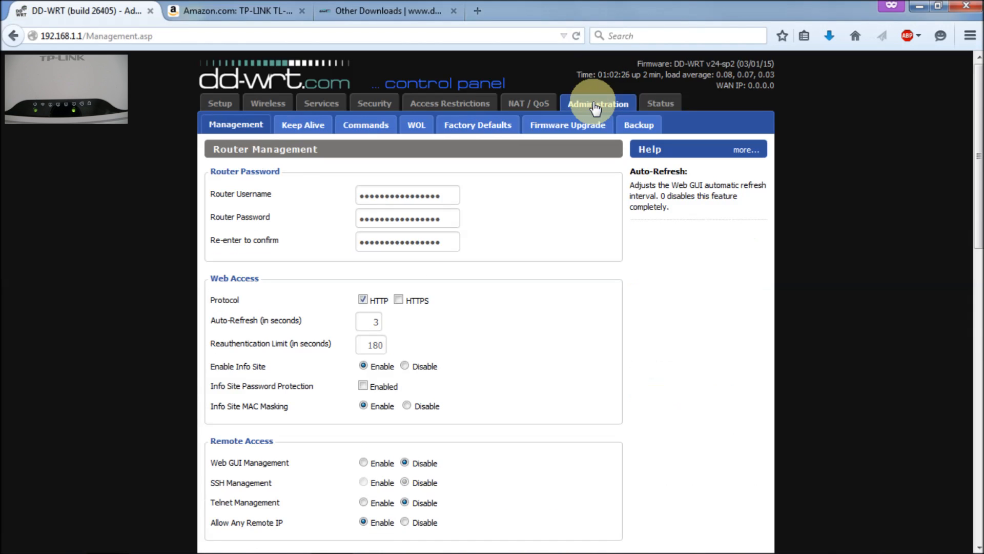
click(574, 131)
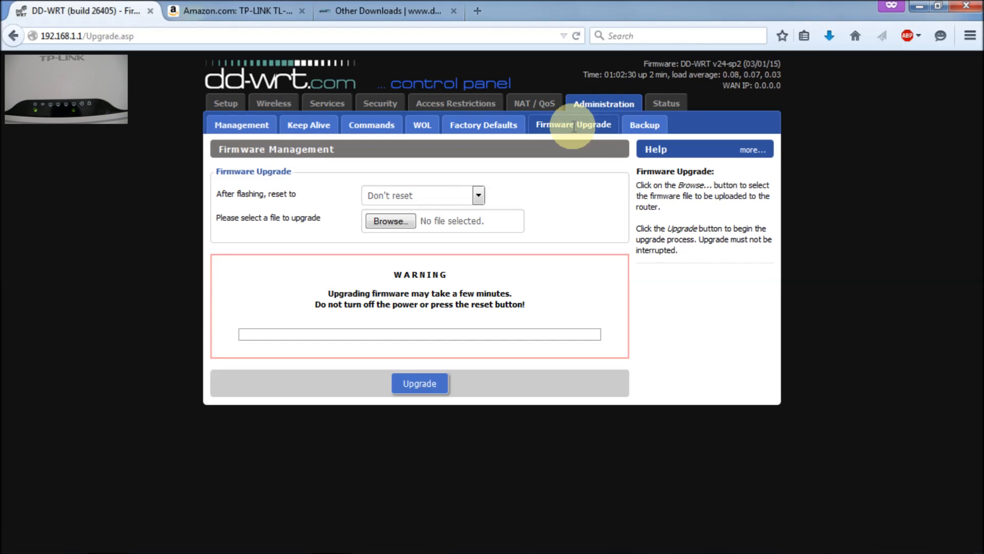
click(395, 222)
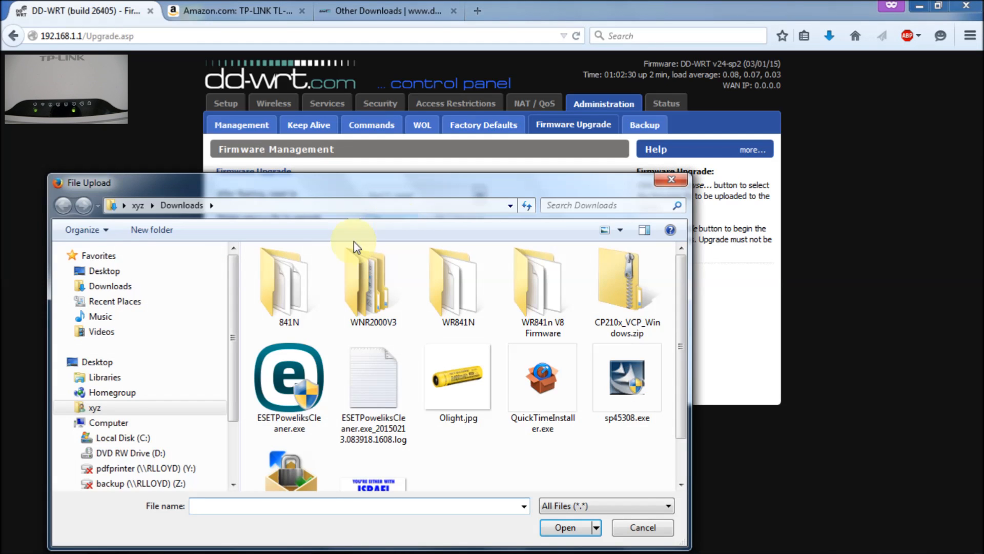
double_click(285, 297)
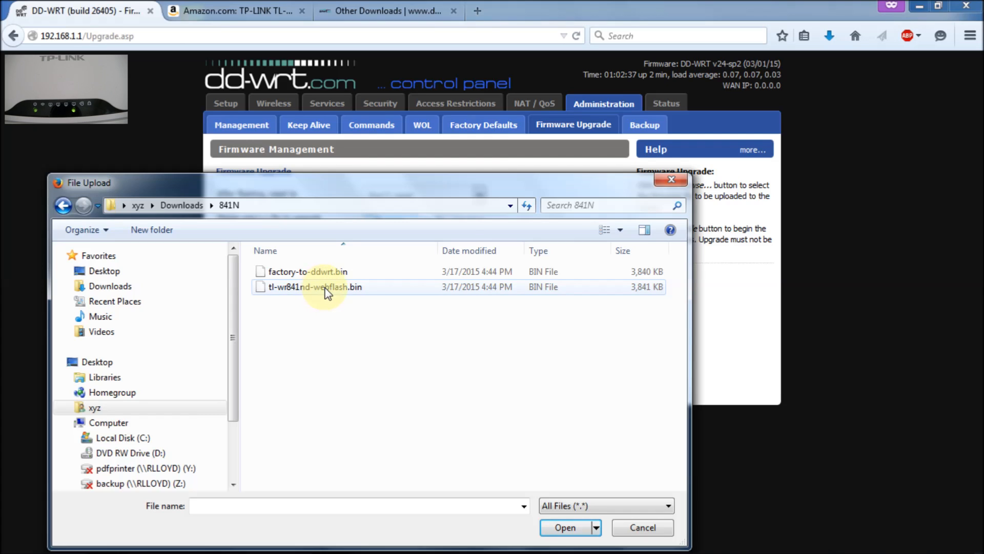
click(306, 286)
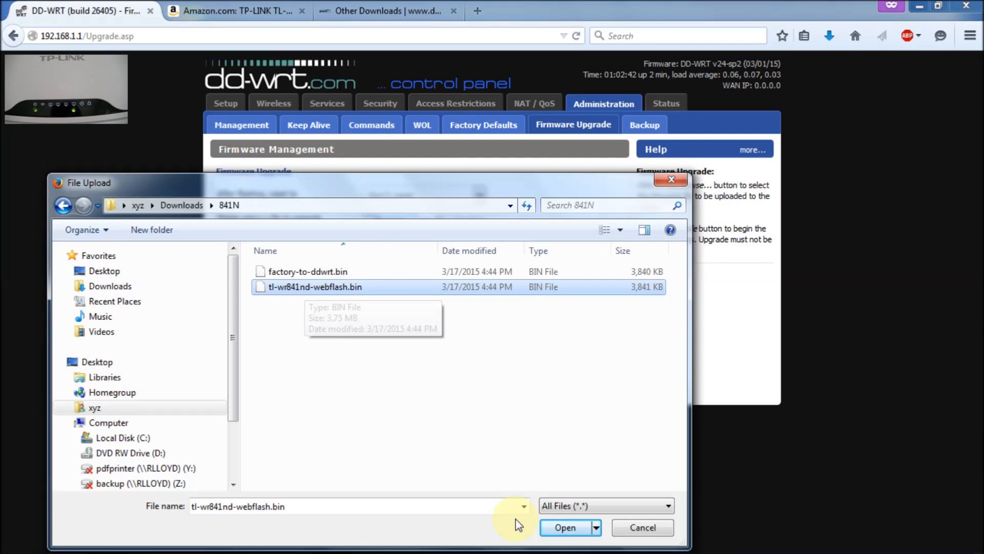
click(562, 527)
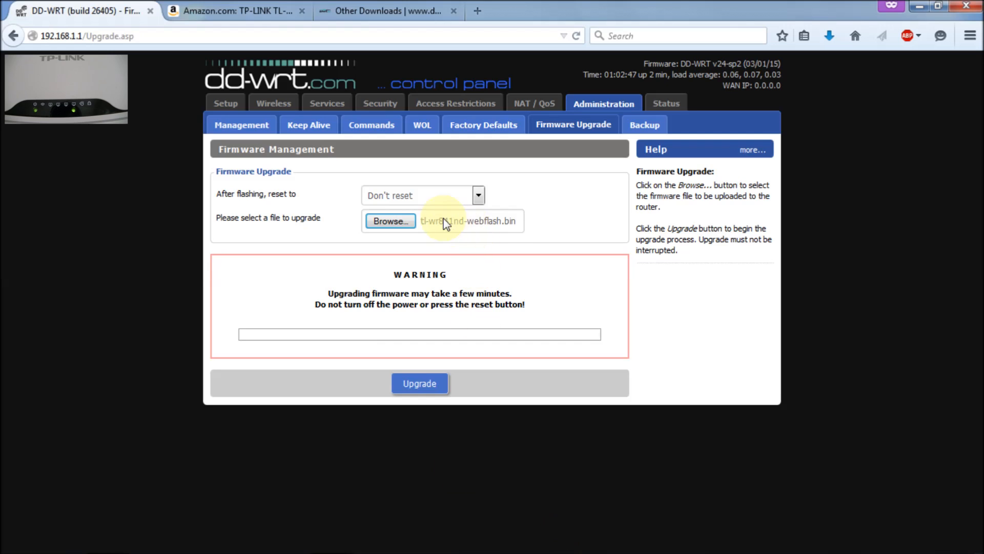
click(508, 226)
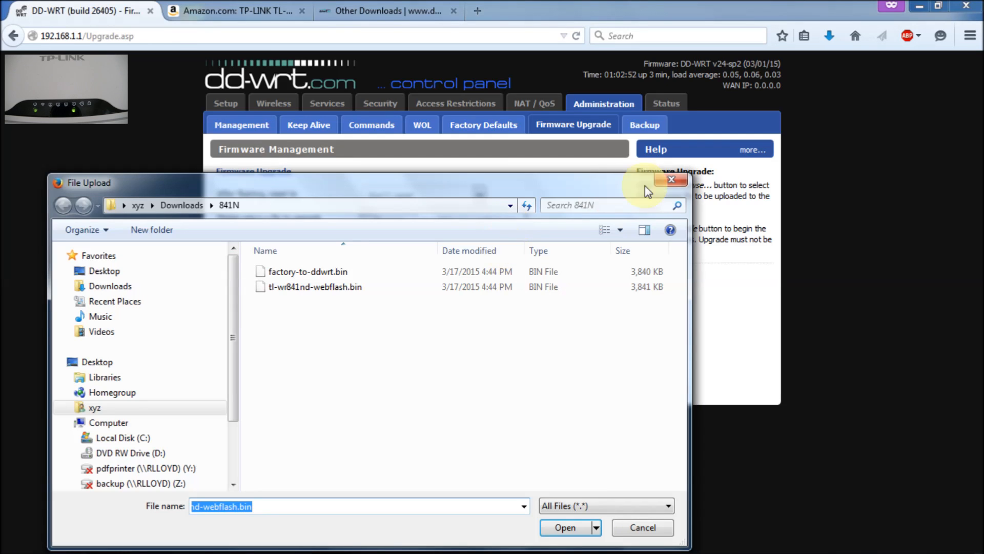
click(669, 179)
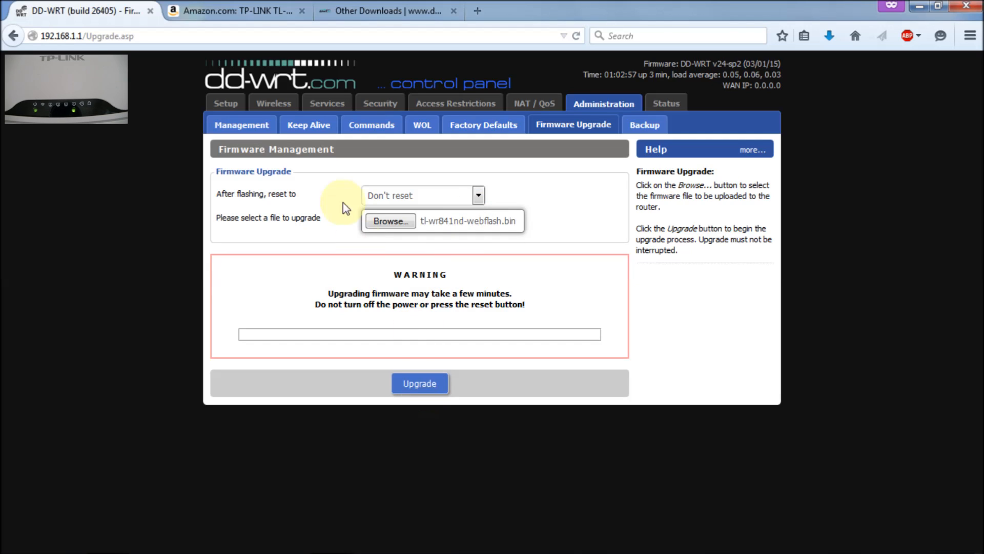
Keep 'Don't reset' after flashing and upgrade the router with tl-wr841nd-webflash.bin
click(478, 194)
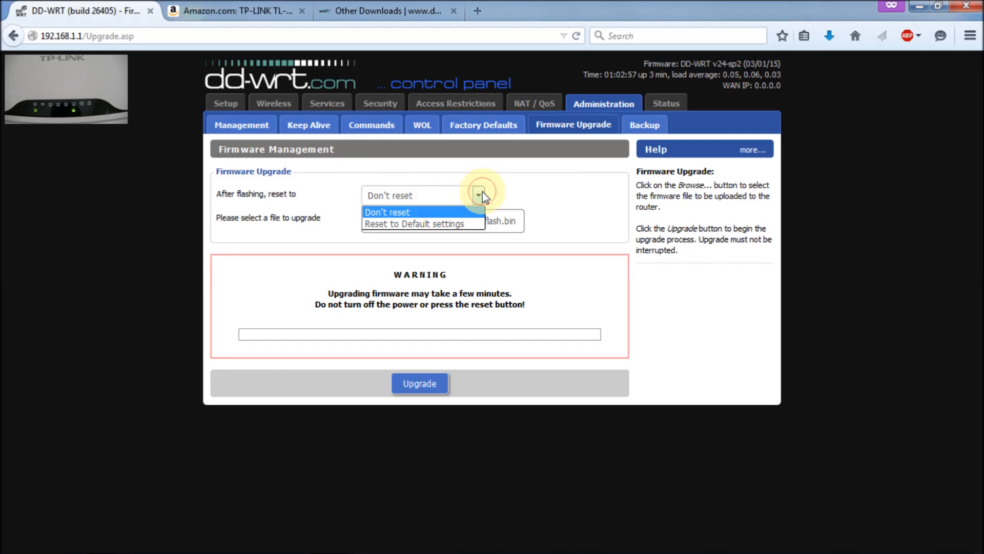
click(481, 194)
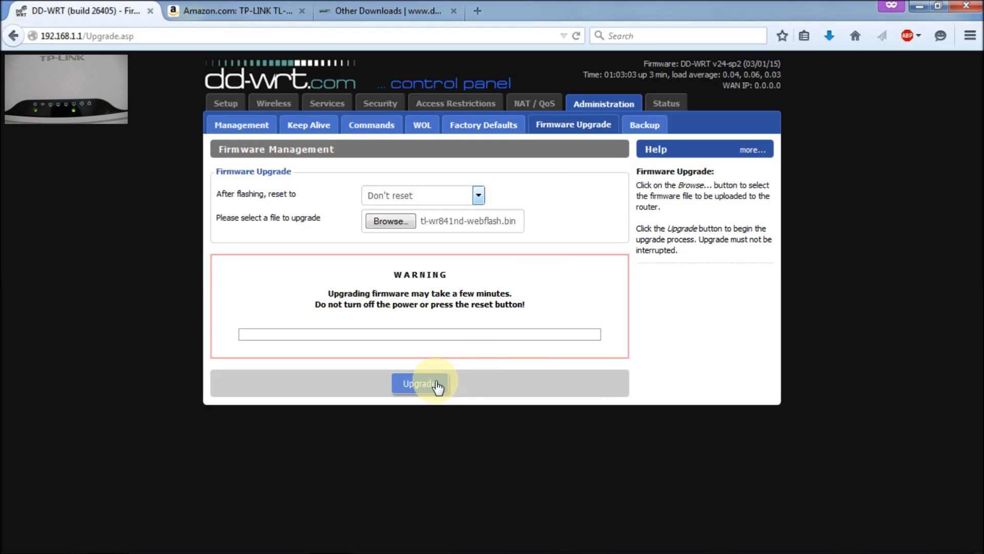
click(419, 384)
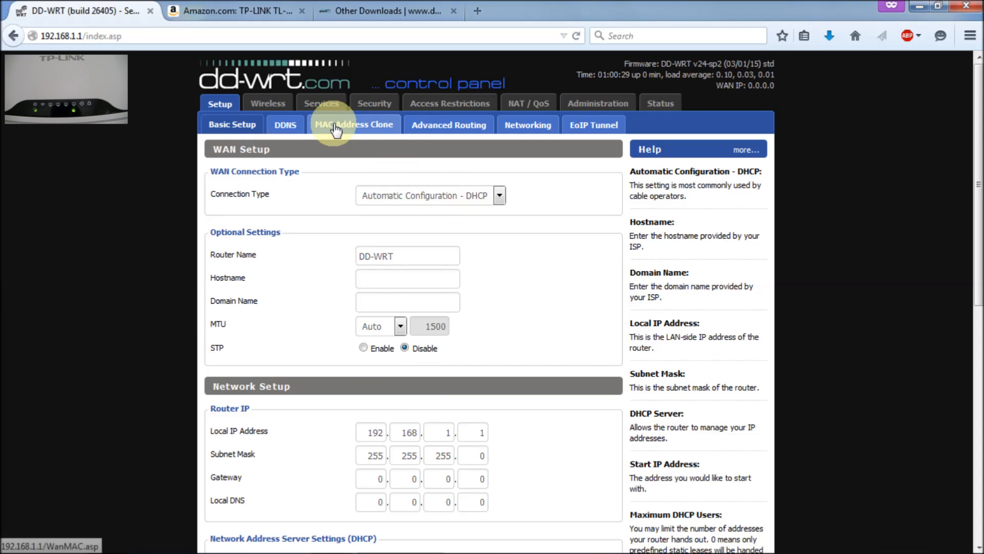
Show the Wireless Basic Settings page, where the network name is still dd-wrt
click(269, 103)
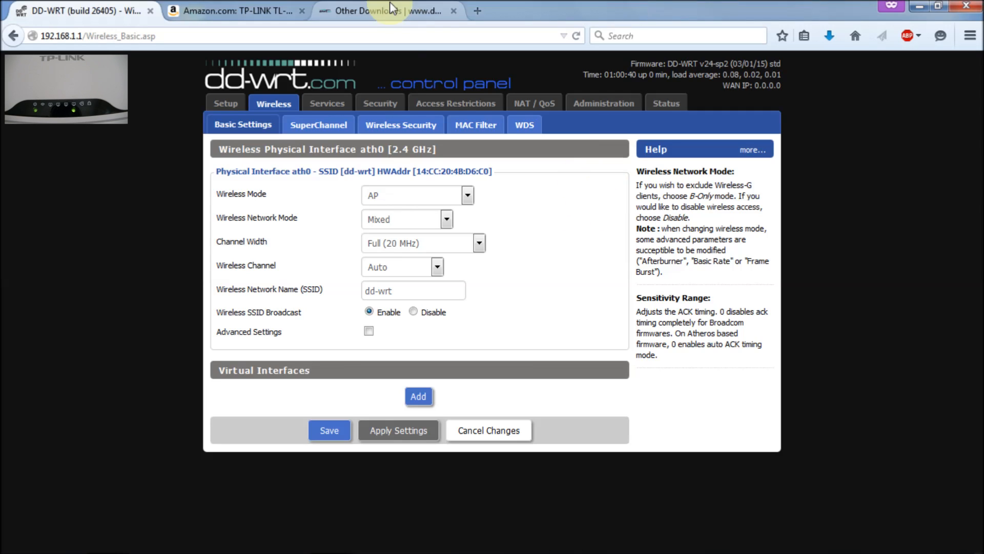
Open the About DD-WRT window and highlight the v24-sp2 std SVN revision 26405 line
click(724, 65)
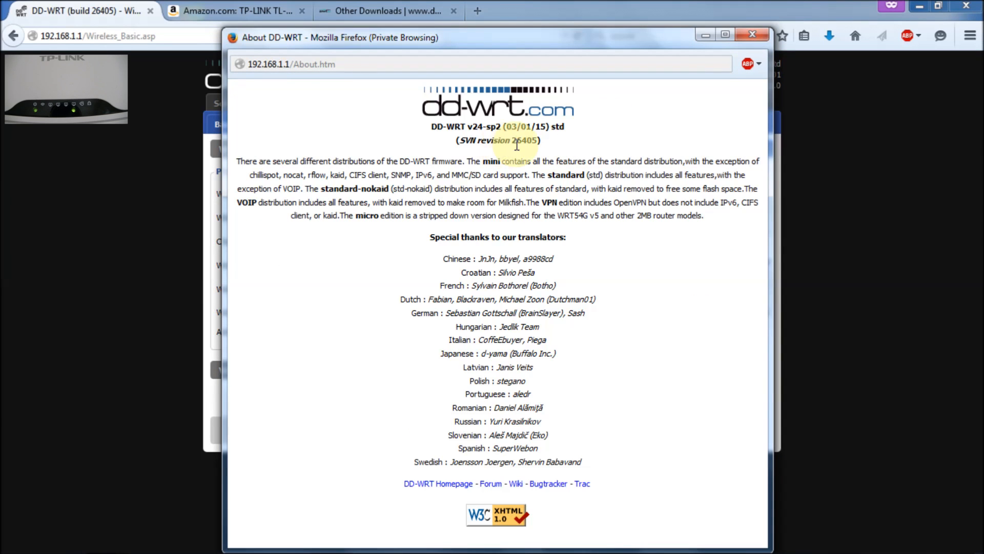
drag(512, 141, 541, 140)
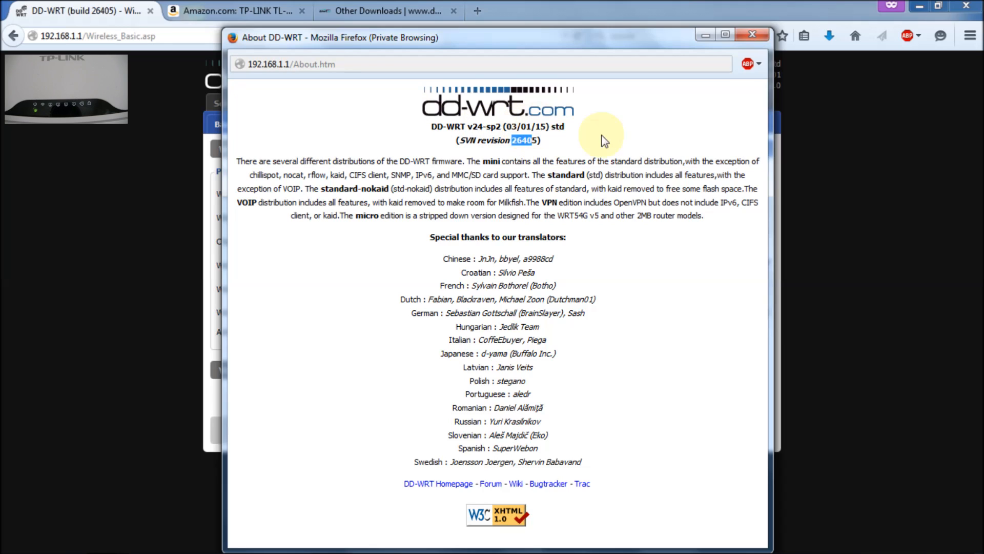
click(587, 216)
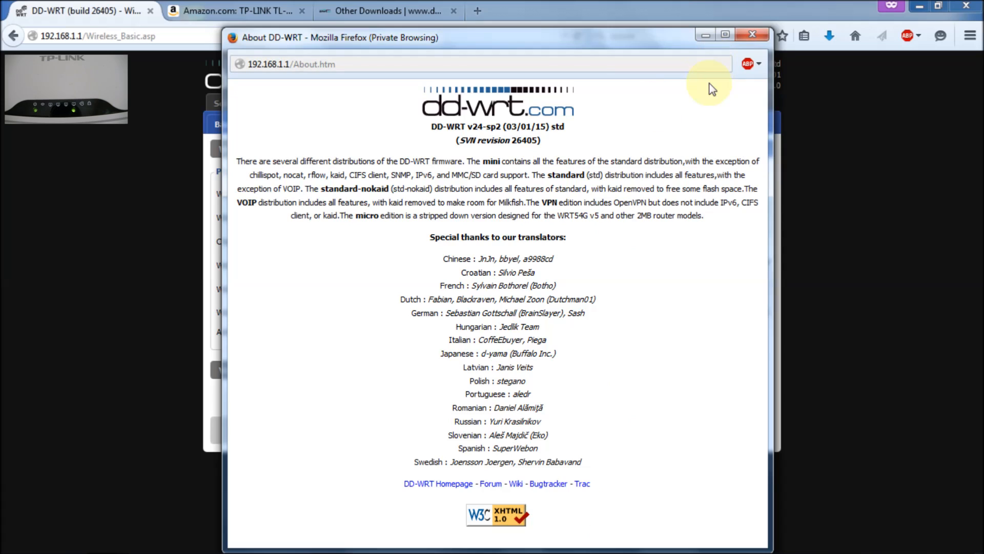
mouse_move(454, 142)
mouse_down()
mouse_move(527, 135)
mouse_move(551, 149)
mouse_up()
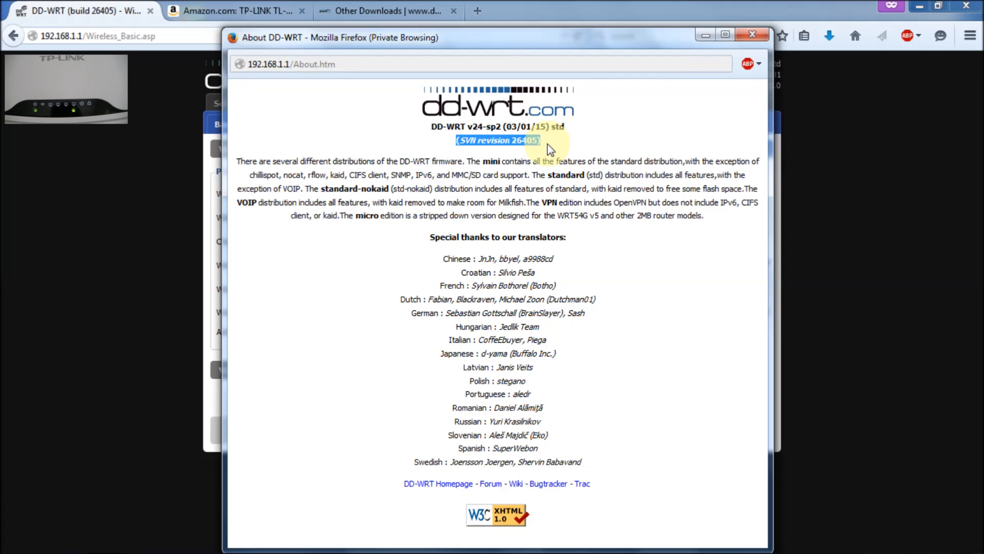
Close the About window and scroll through the Status Router page showing TL-WR841ND v9 details
click(749, 34)
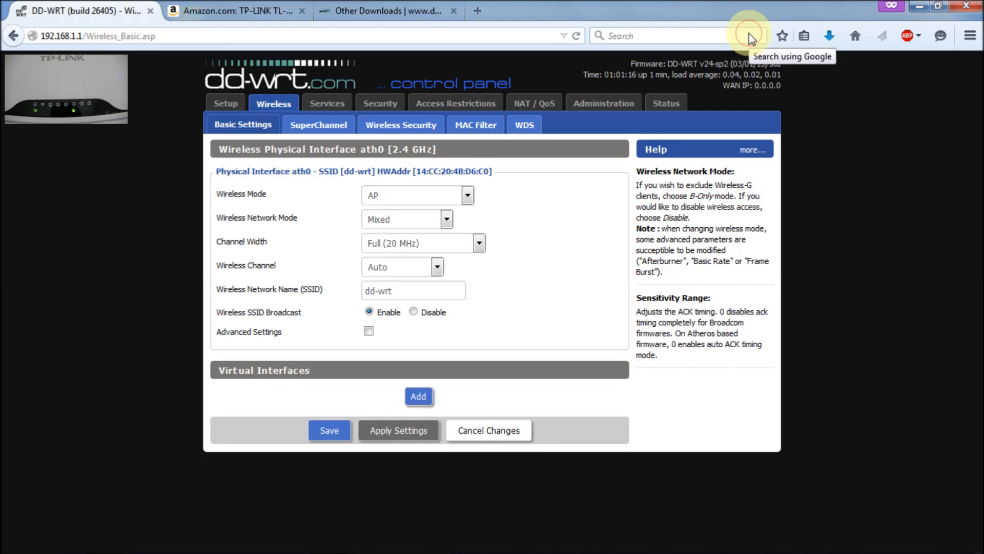
click(655, 112)
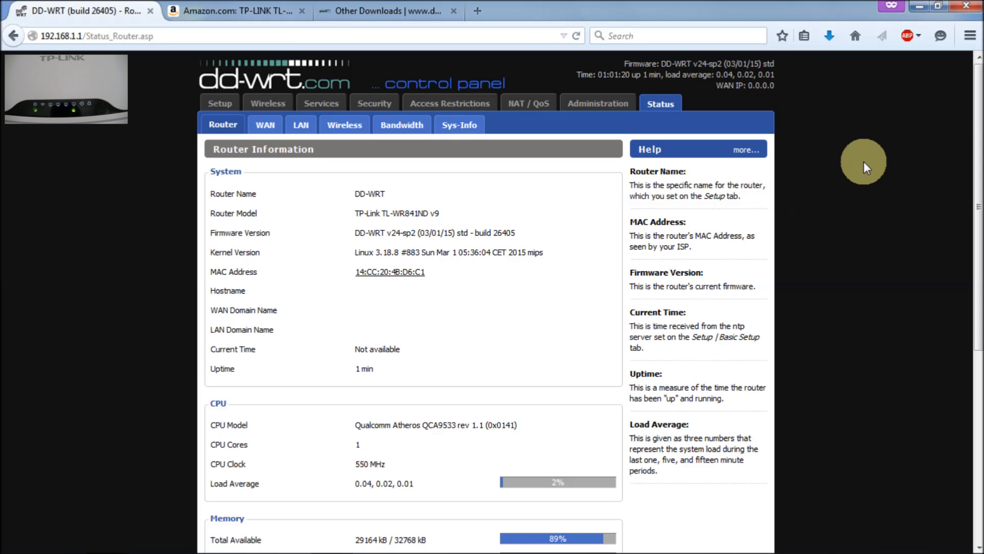
drag(976, 129, 976, 403)
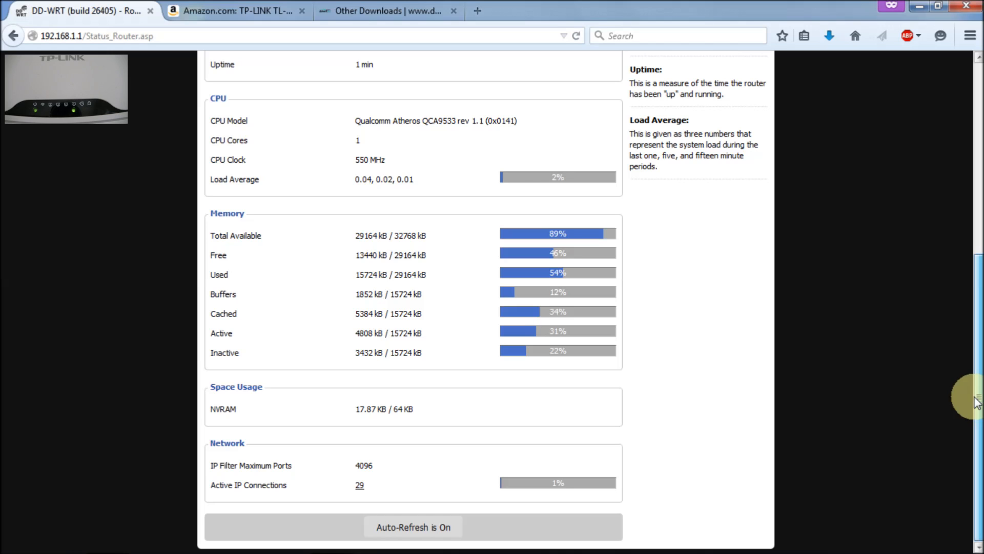
drag(976, 321, 952, 254)
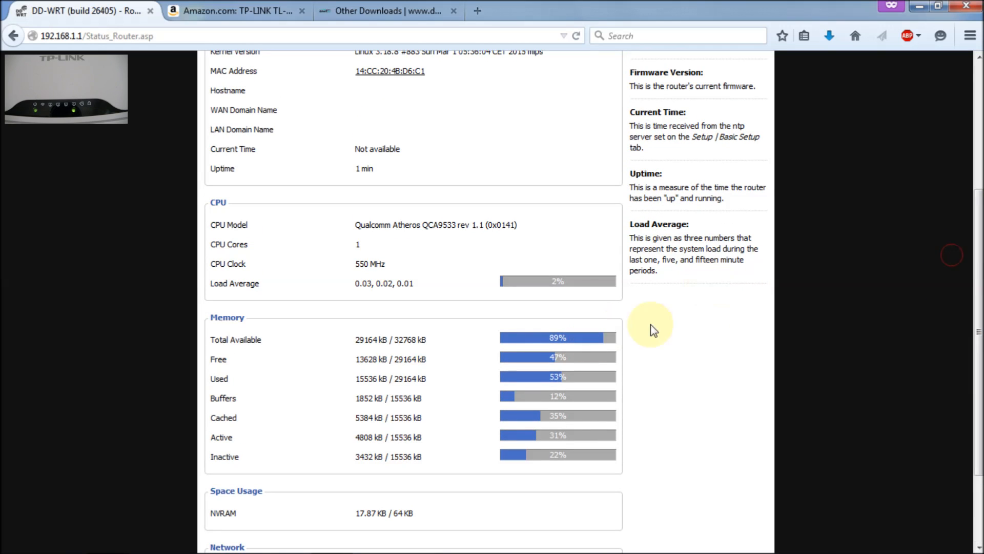
drag(976, 286, 976, 138)
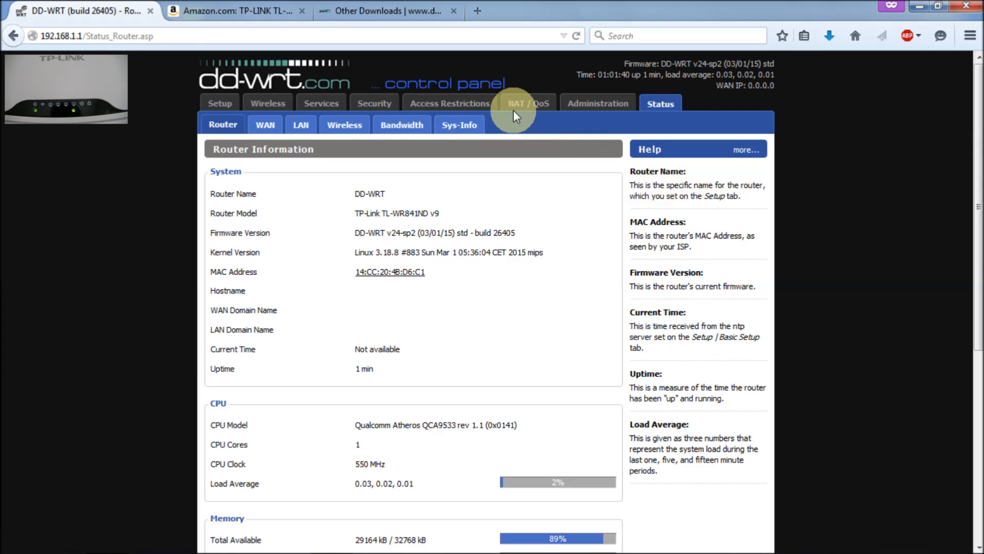
click(411, 131)
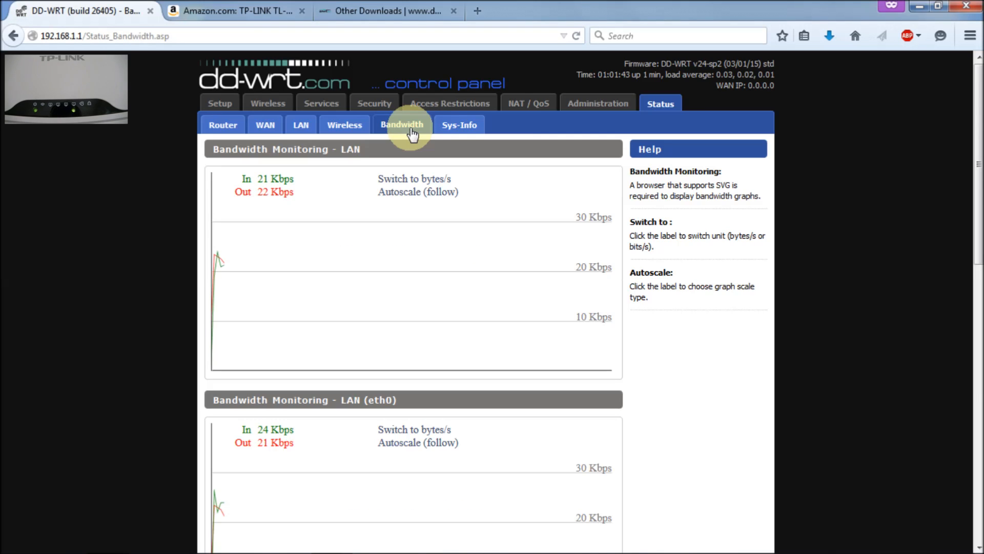
click(340, 126)
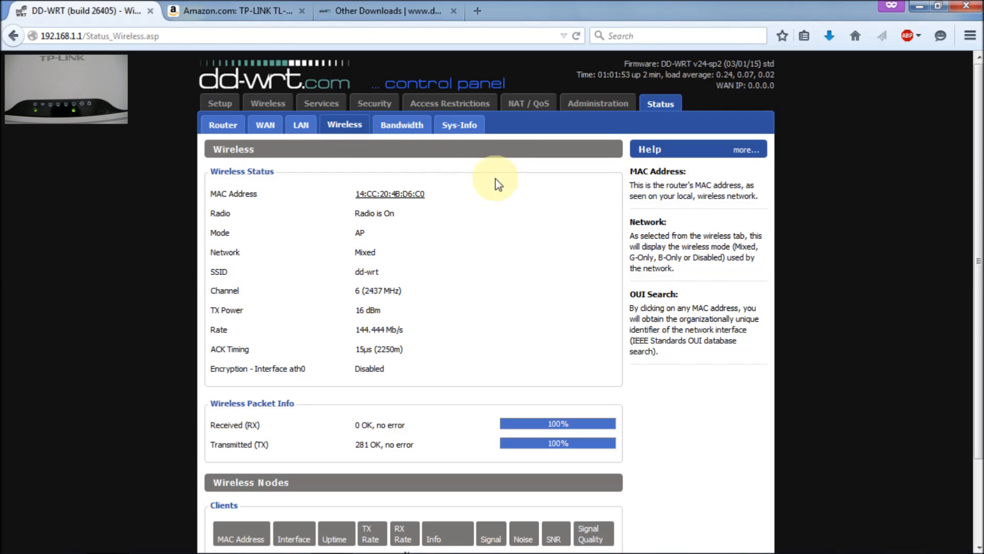
drag(975, 167, 976, 292)
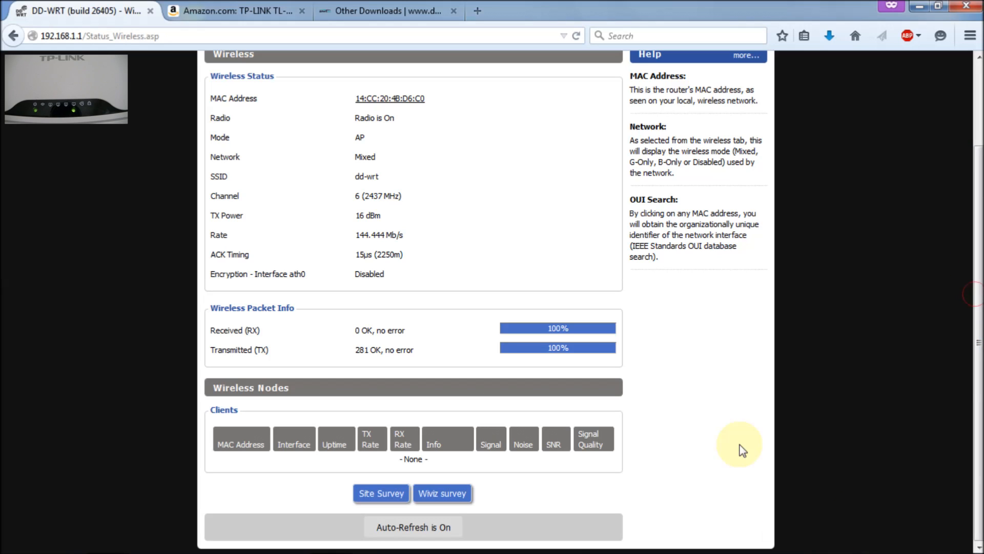
mouse_move(610, 551)
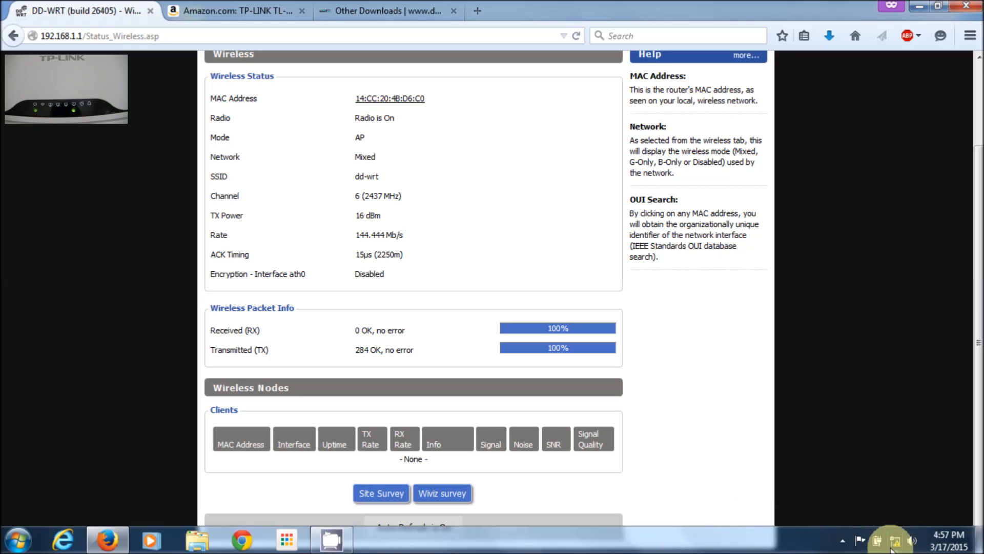
Enable the Wireless Network Connection adapter (Intel WiFi Link 5100 AGN) through Network and Sharing Center's adapter settings
mouse_move(893, 547)
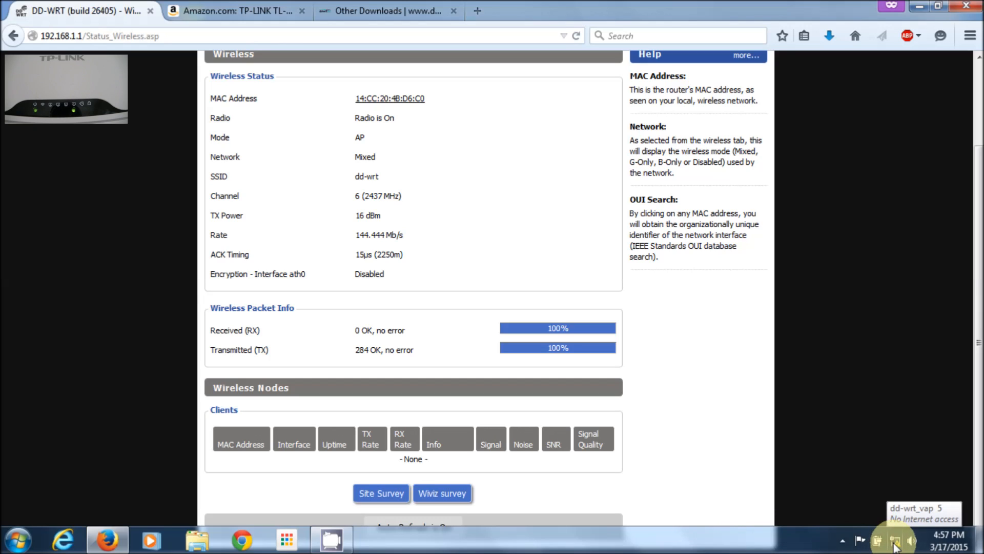
click(894, 543)
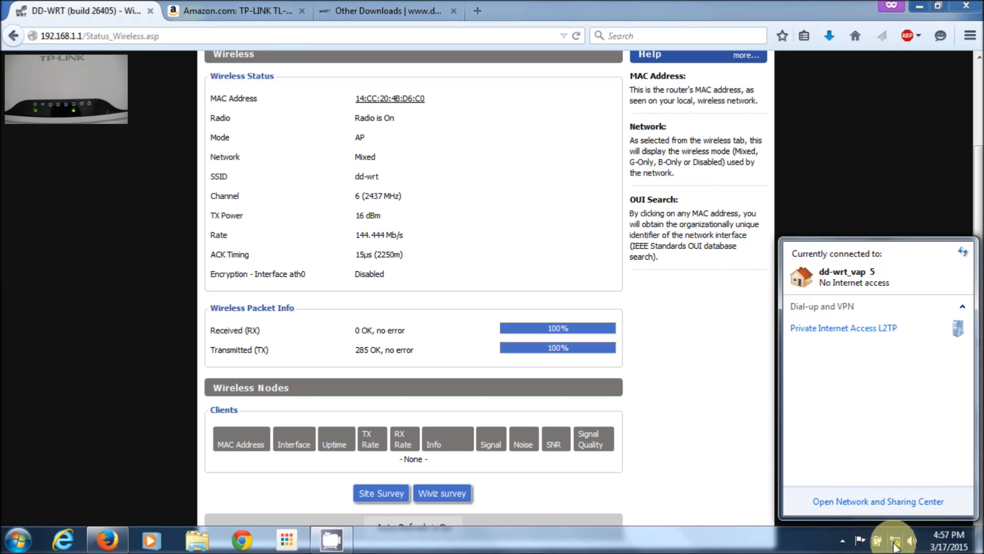
click(870, 502)
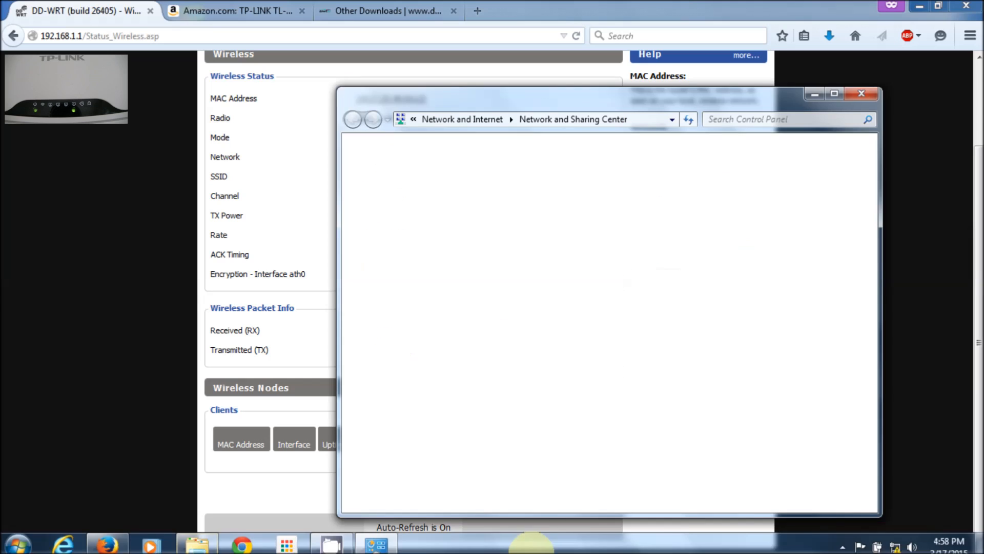
click(416, 174)
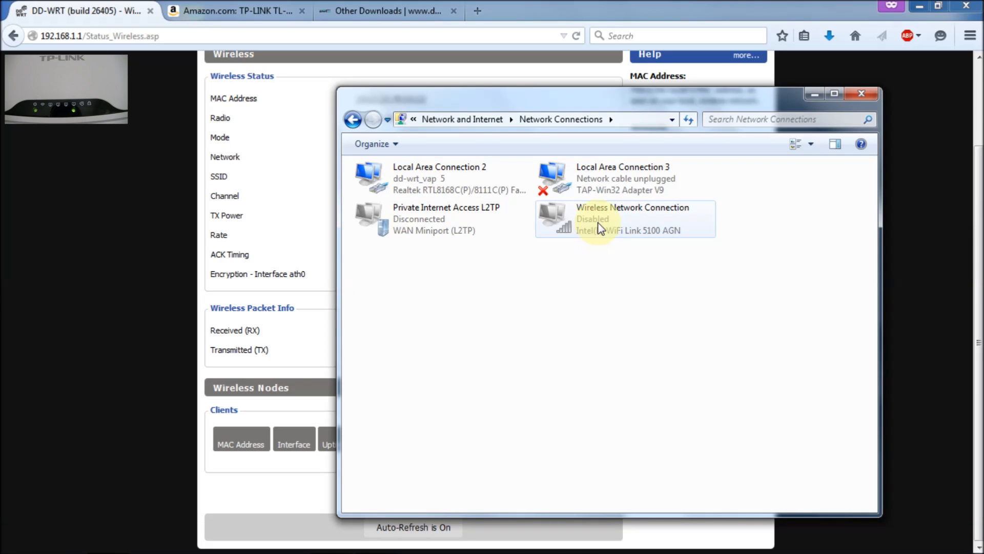
right_click(598, 225)
click(625, 233)
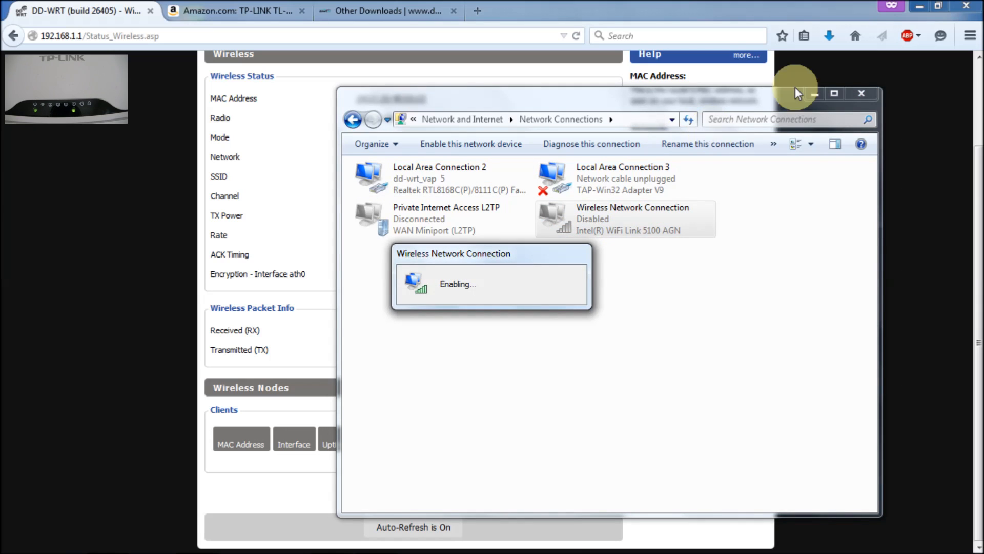
scroll(976, 216, up, 3)
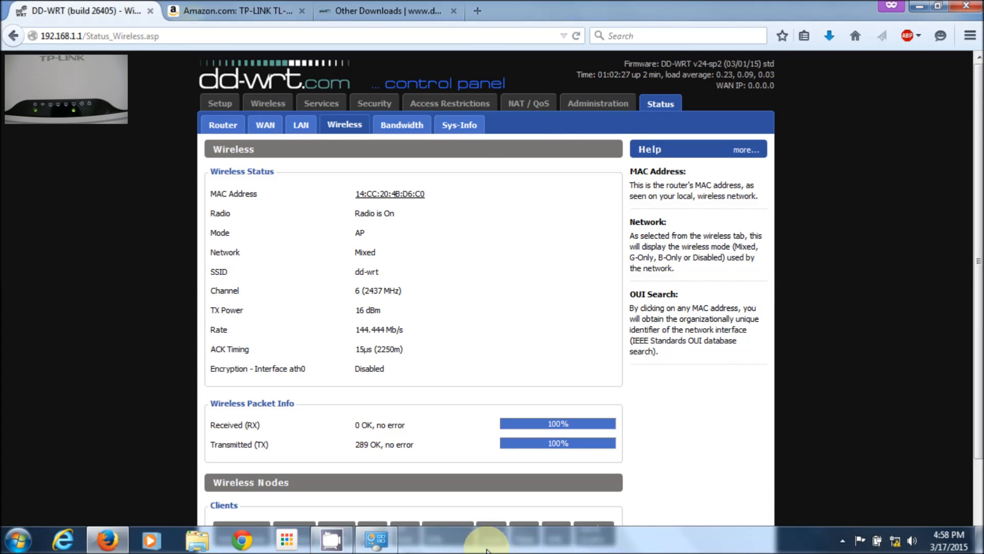
click(381, 542)
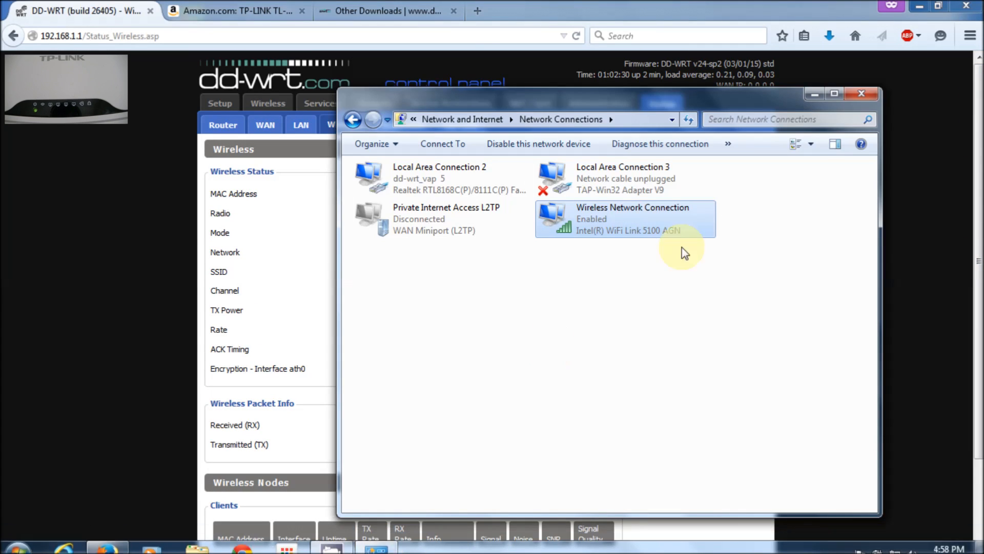
Change the wireless network name from dd-wrt to dd-wrtTEST and apply the settings
click(815, 96)
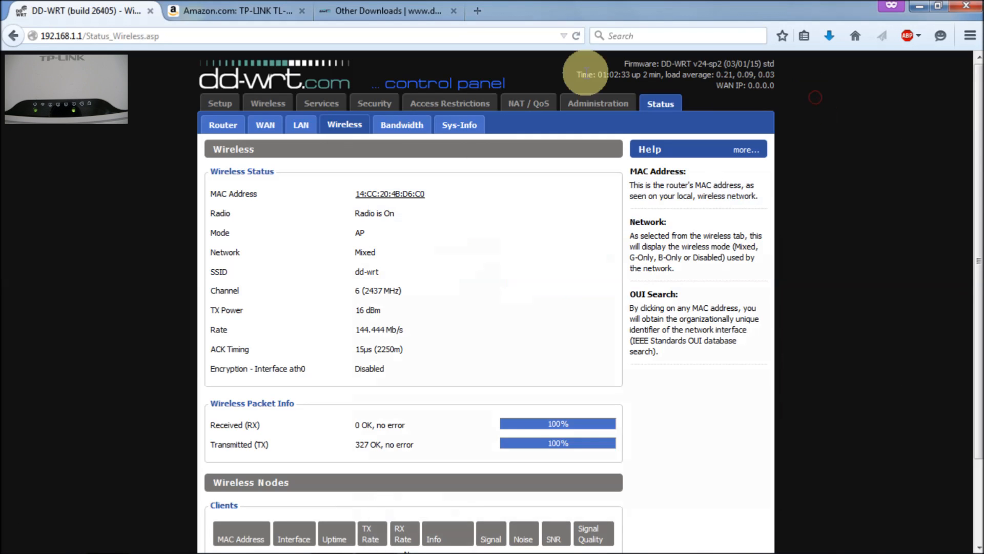
click(273, 100)
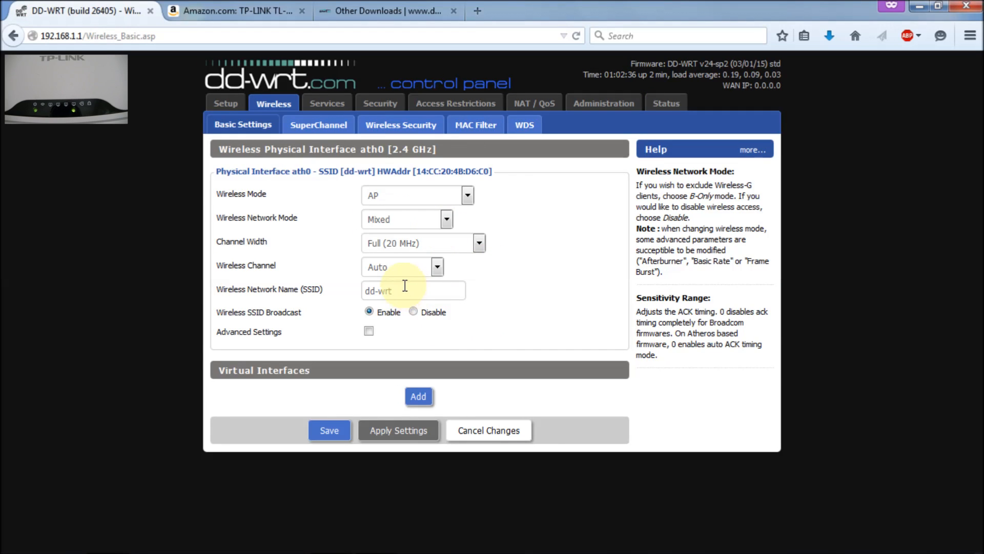
click(410, 292)
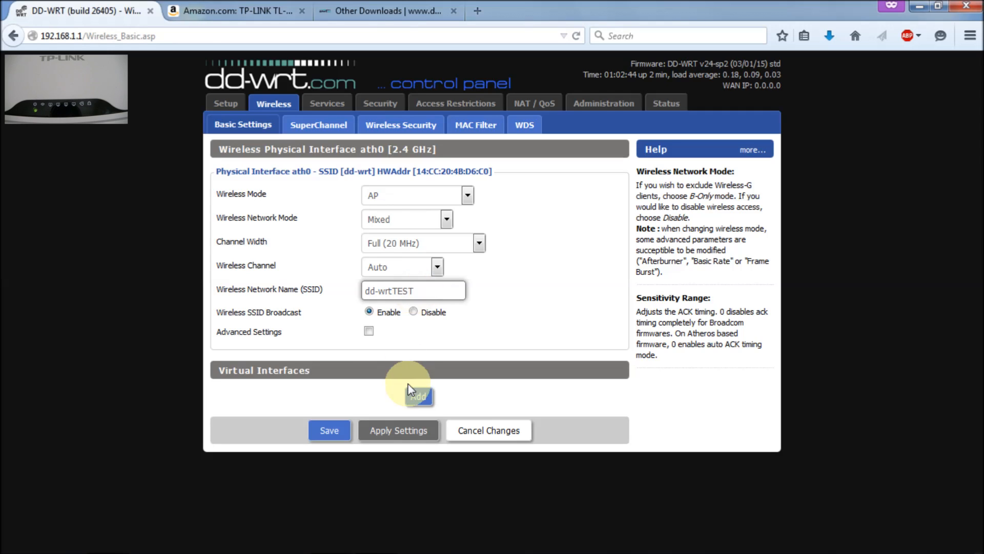
click(393, 431)
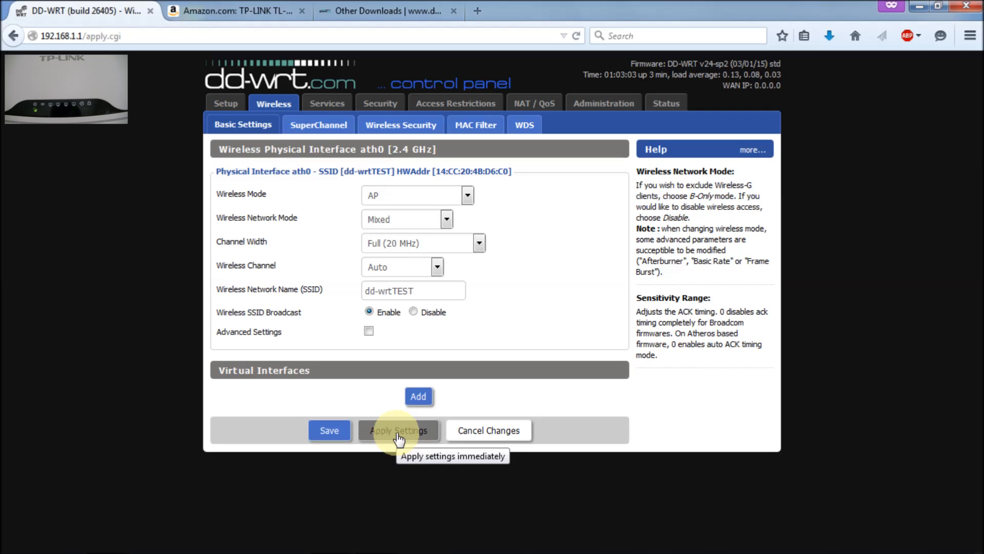
Save the router's wireless settings and connect the PC to the dd-wrtTEST network
click(332, 433)
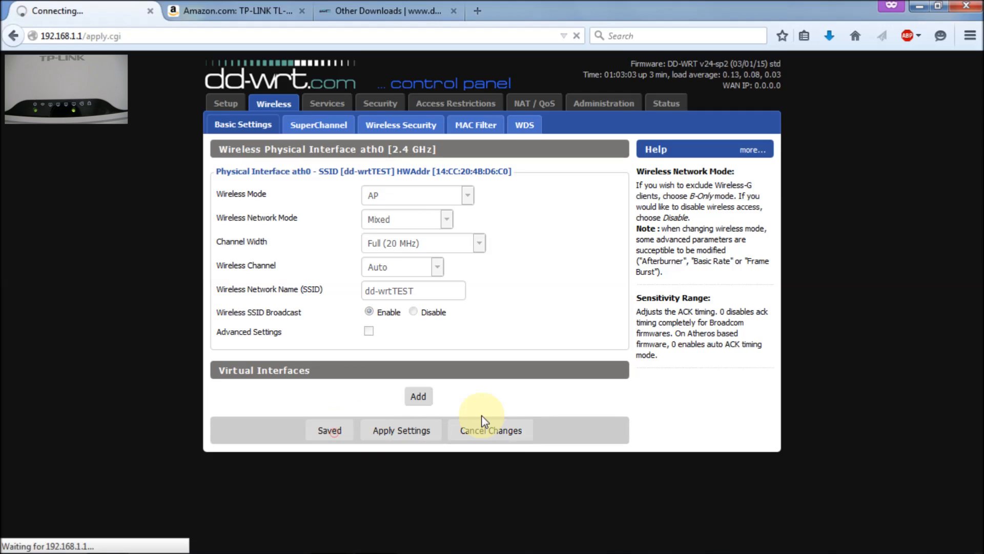
mouse_move(835, 543)
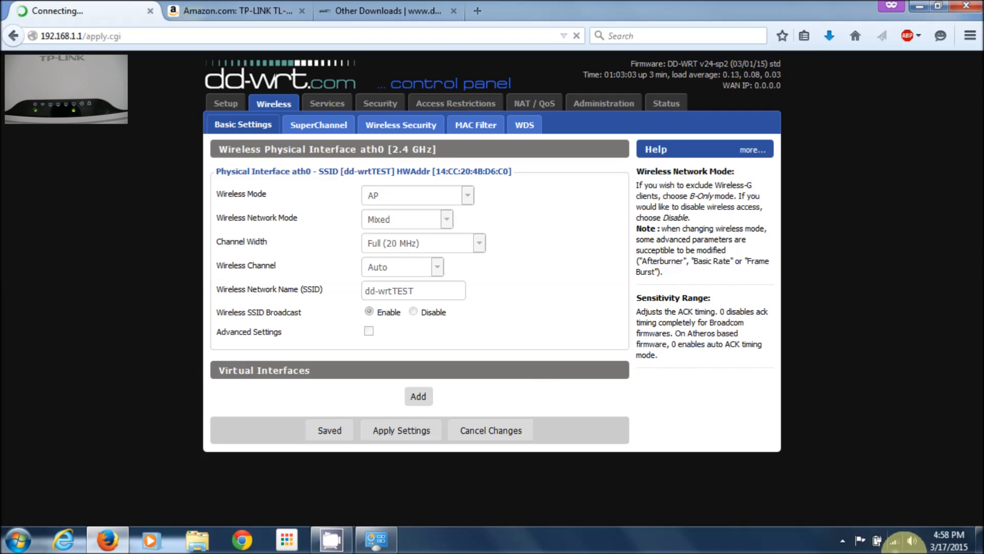
click(896, 544)
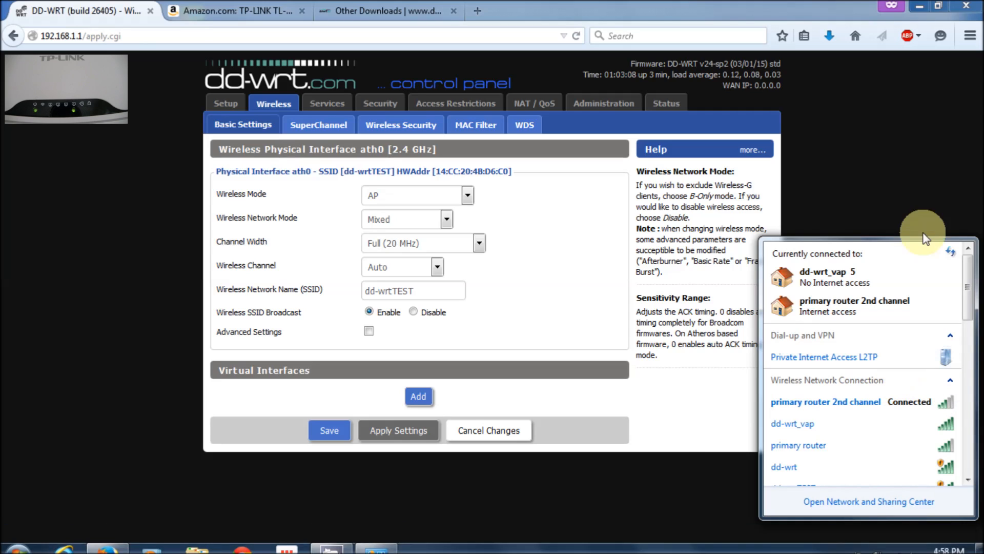
click(951, 252)
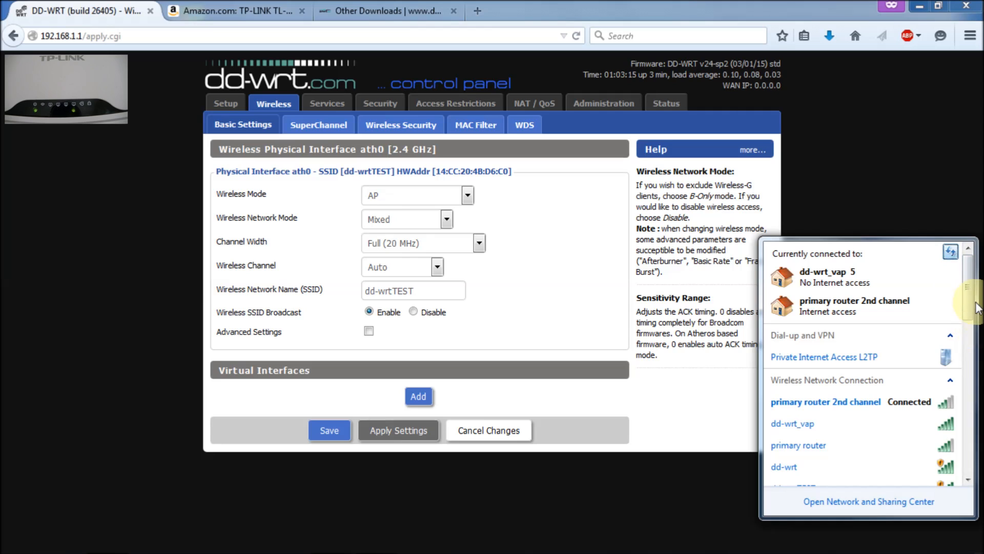
drag(971, 298, 969, 313)
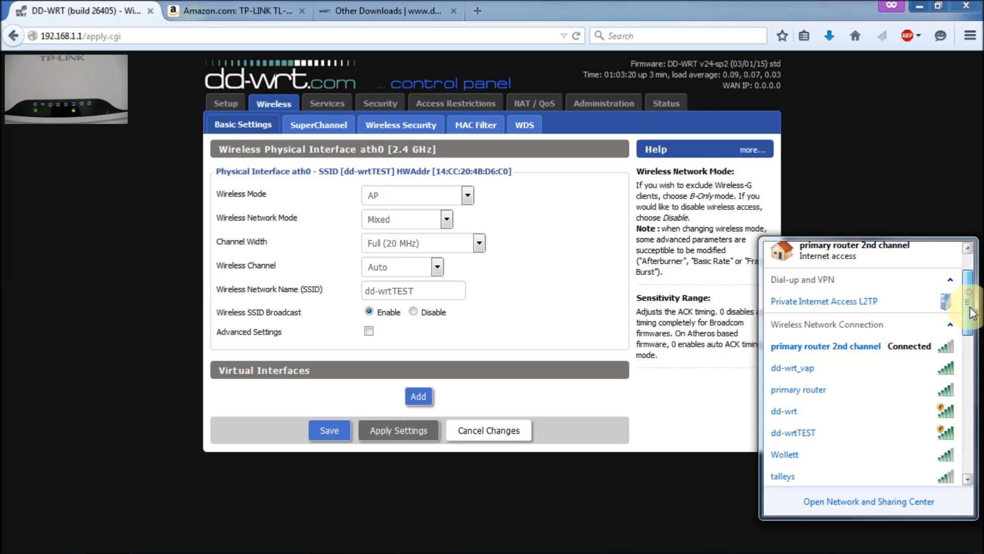
double_click(848, 431)
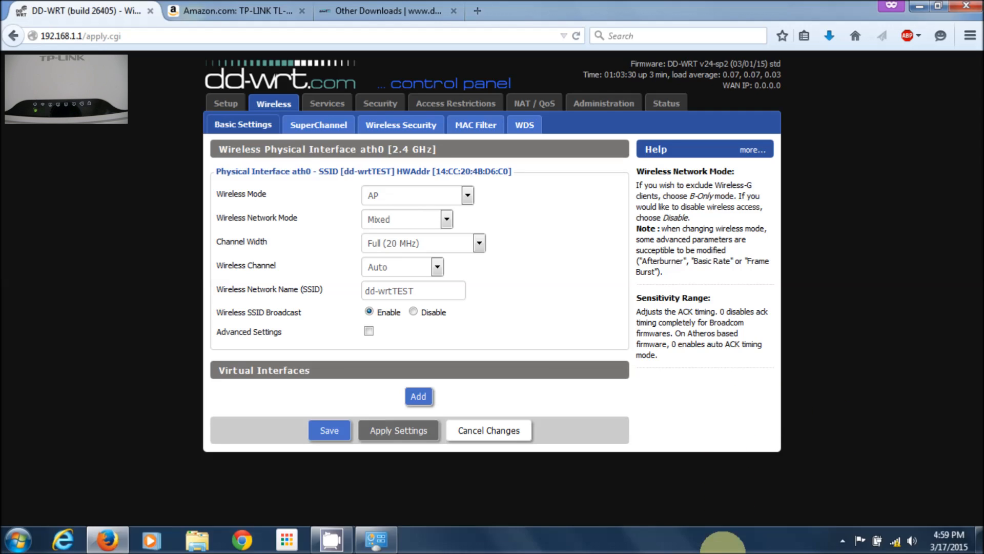
Set the dd-wrtTEST connection's network location to Home network
mouse_move(902, 550)
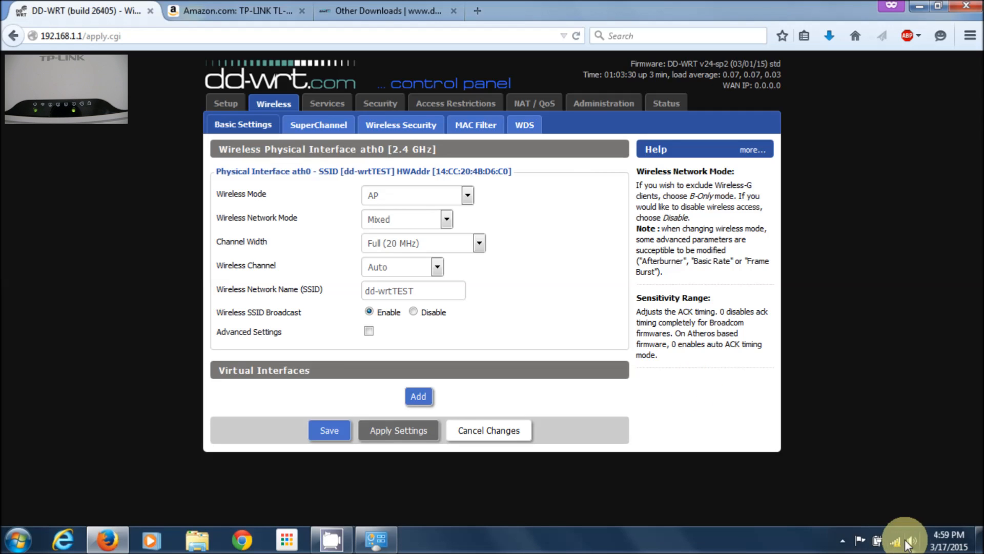
click(896, 540)
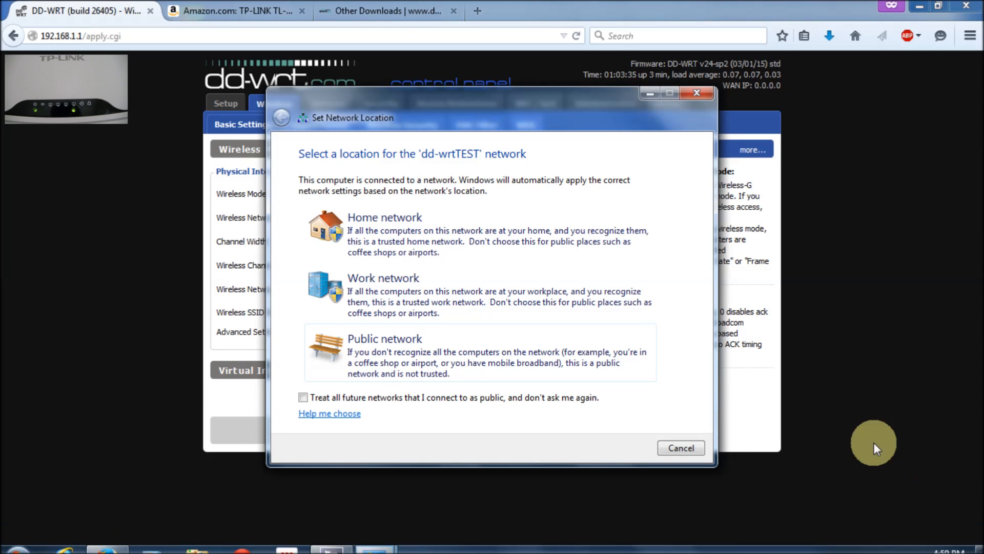
click(515, 233)
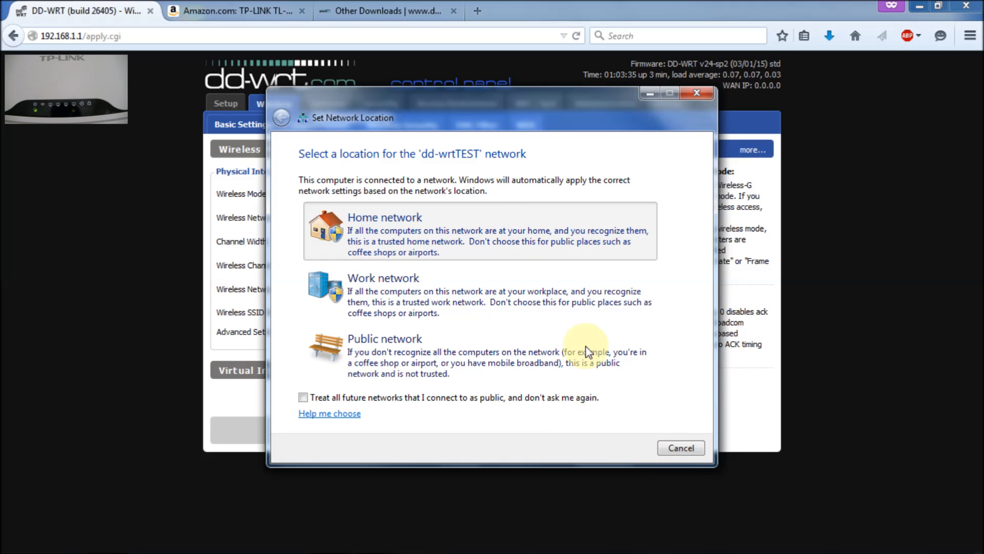
click(676, 445)
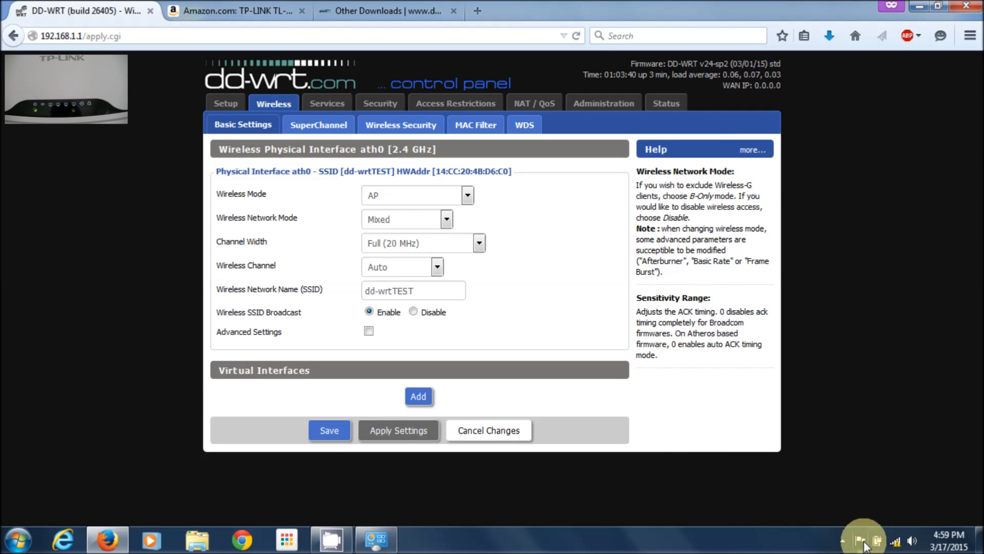
Keep channel width at Full (20 MHz) and return to the Status Router Information page
click(902, 547)
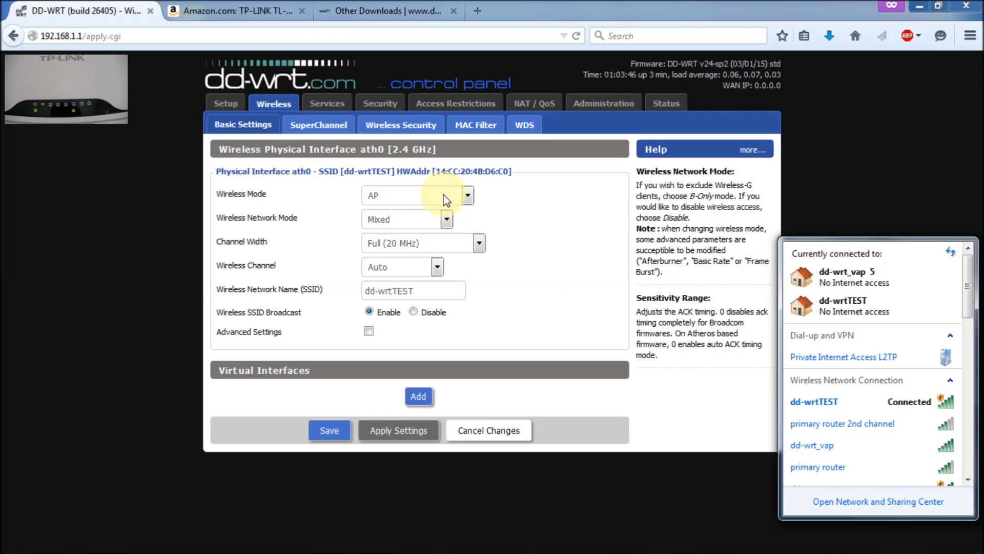
click(479, 243)
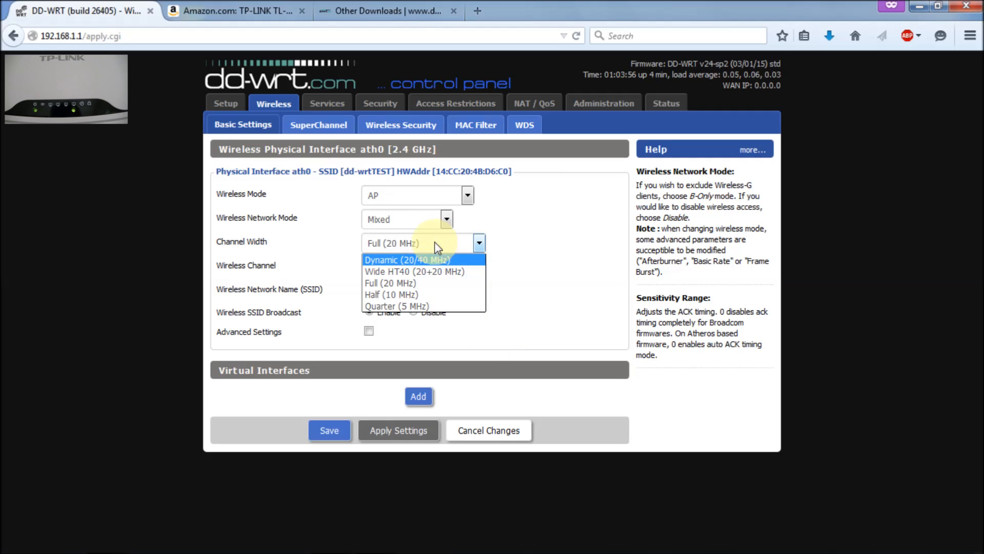
click(682, 415)
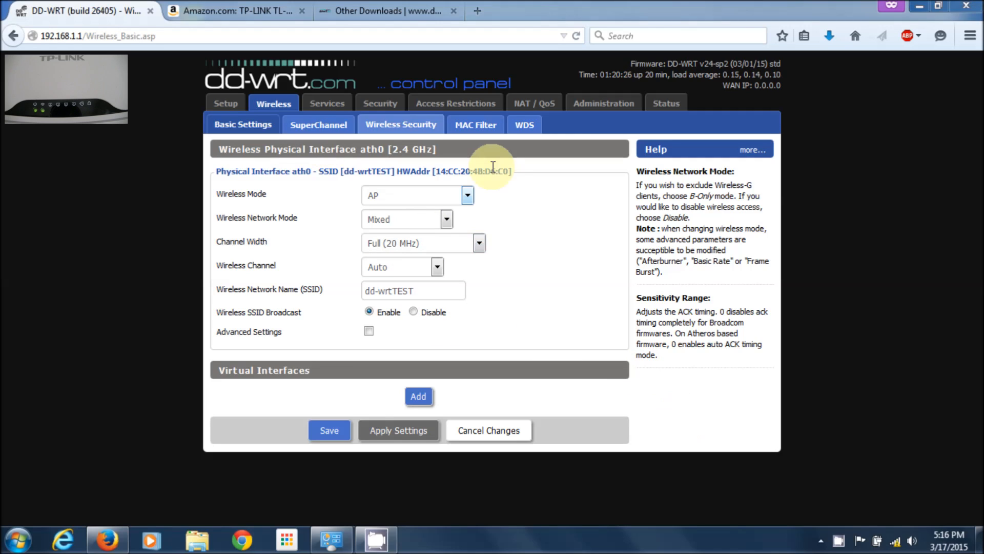
click(658, 104)
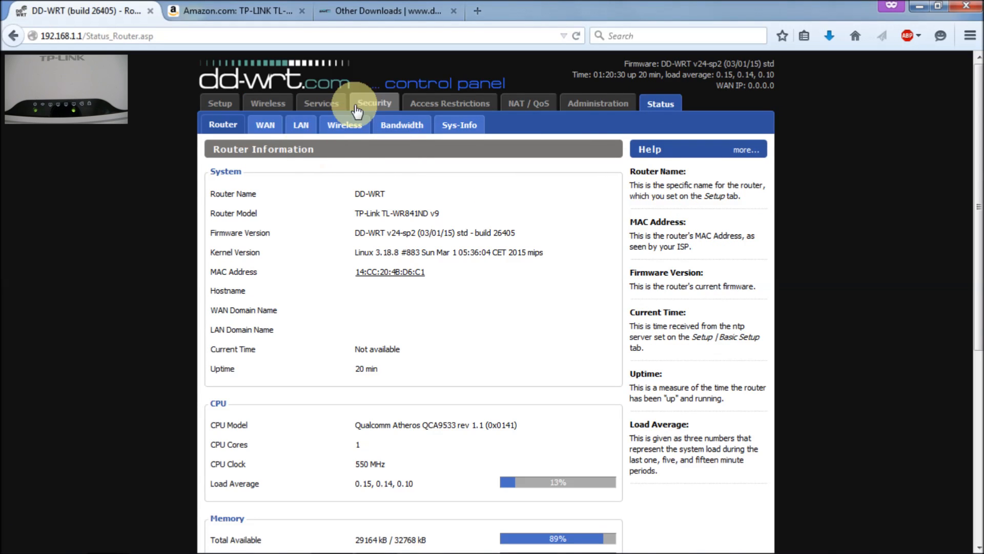
click(333, 132)
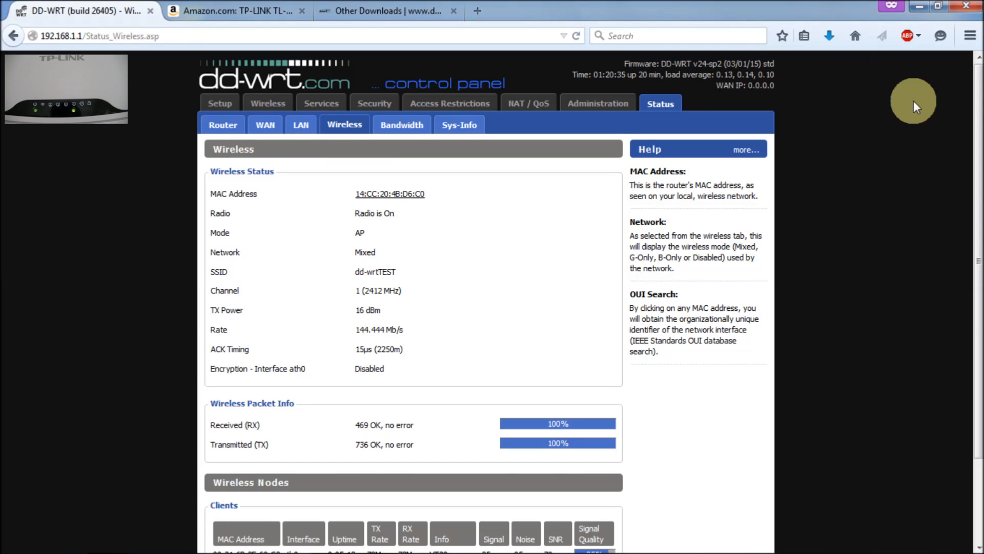
drag(977, 146, 969, 249)
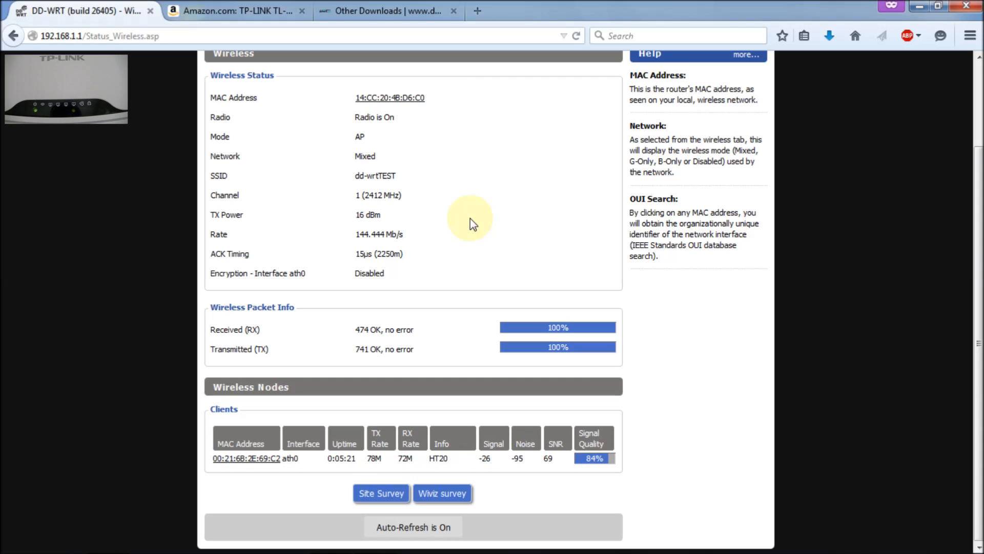
scroll(977, 144, up, 3)
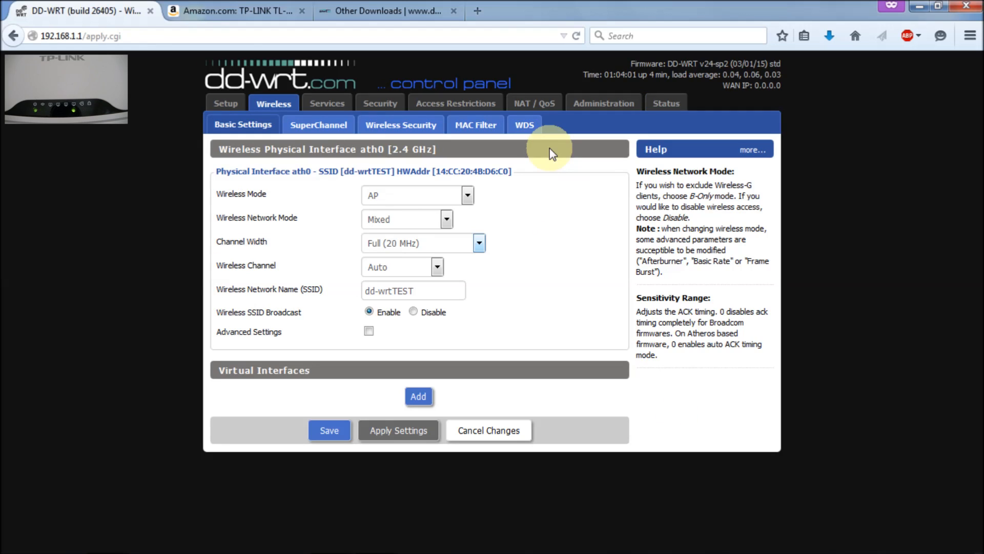
click(659, 104)
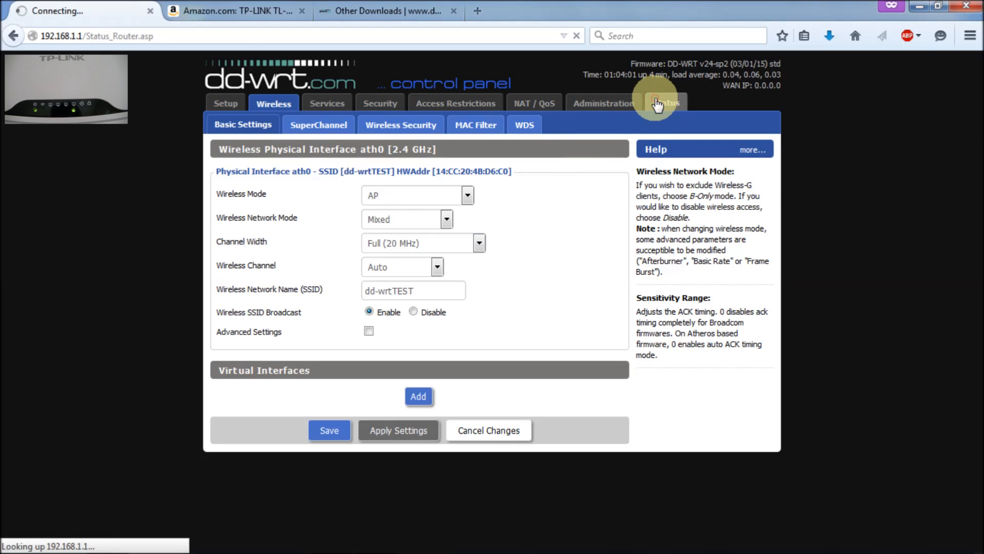